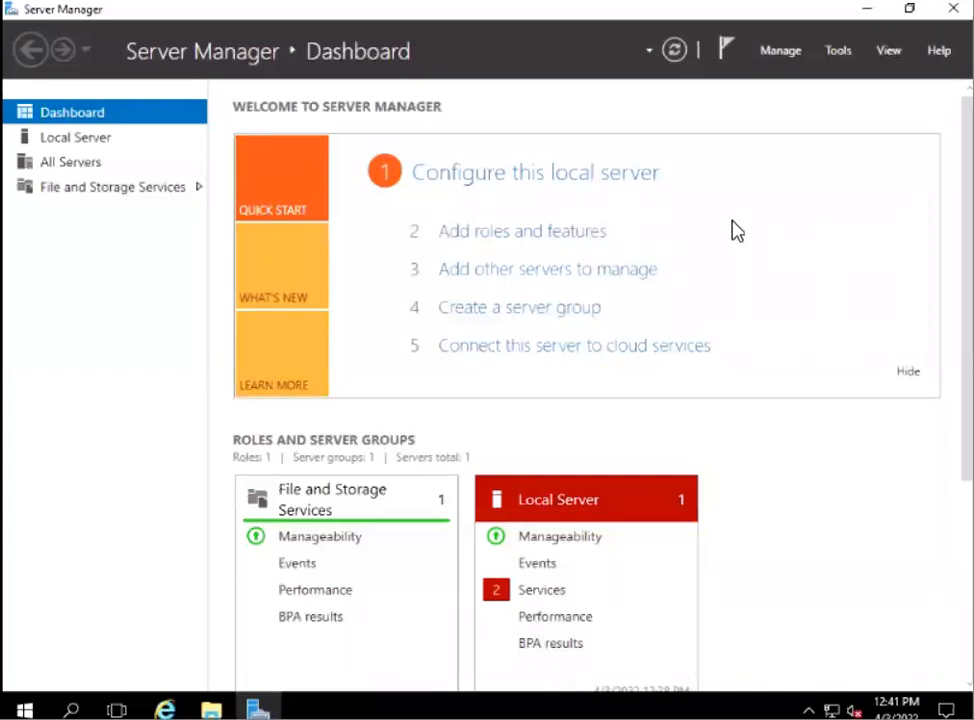
Show the local server's properties in Server Manager and open a Command Prompt window.
left_click(70, 146)
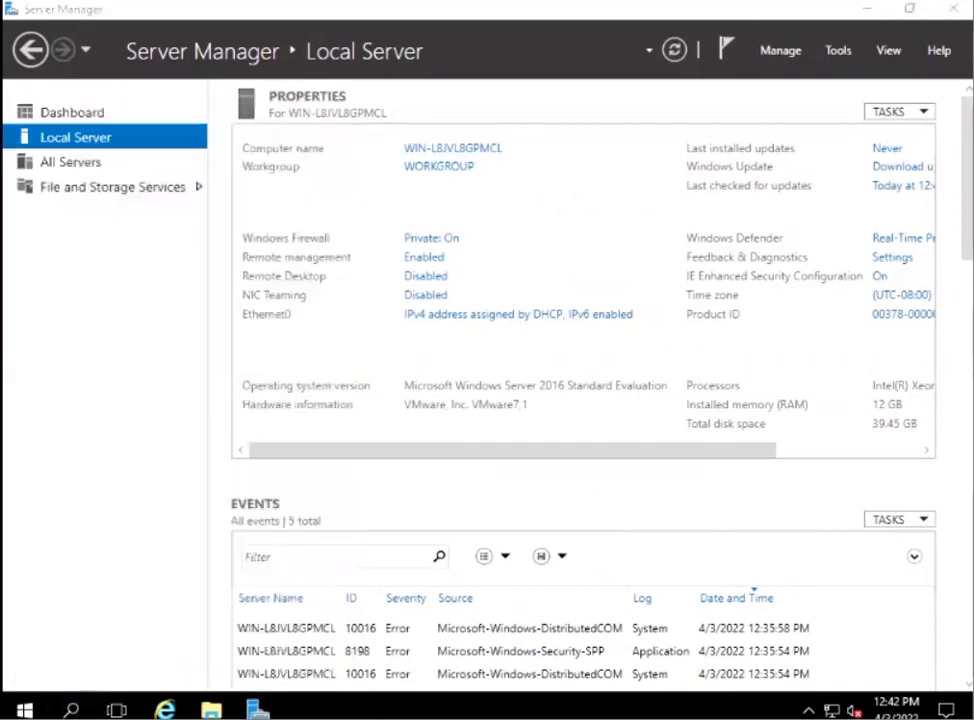
left_click(71, 709)
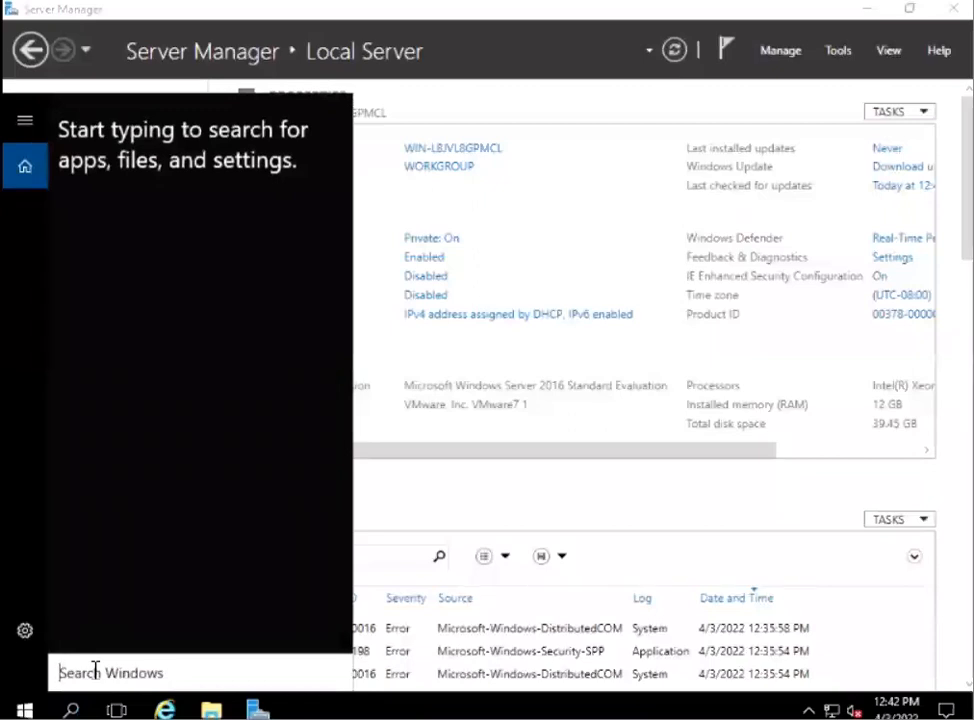
type("cmd")
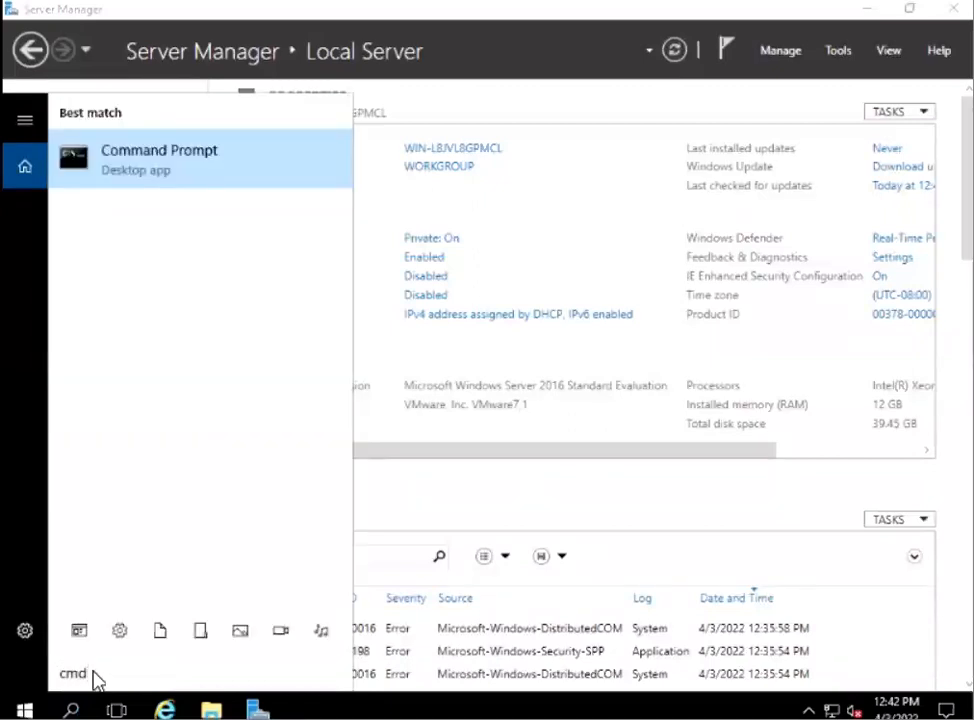
left_click(185, 167)
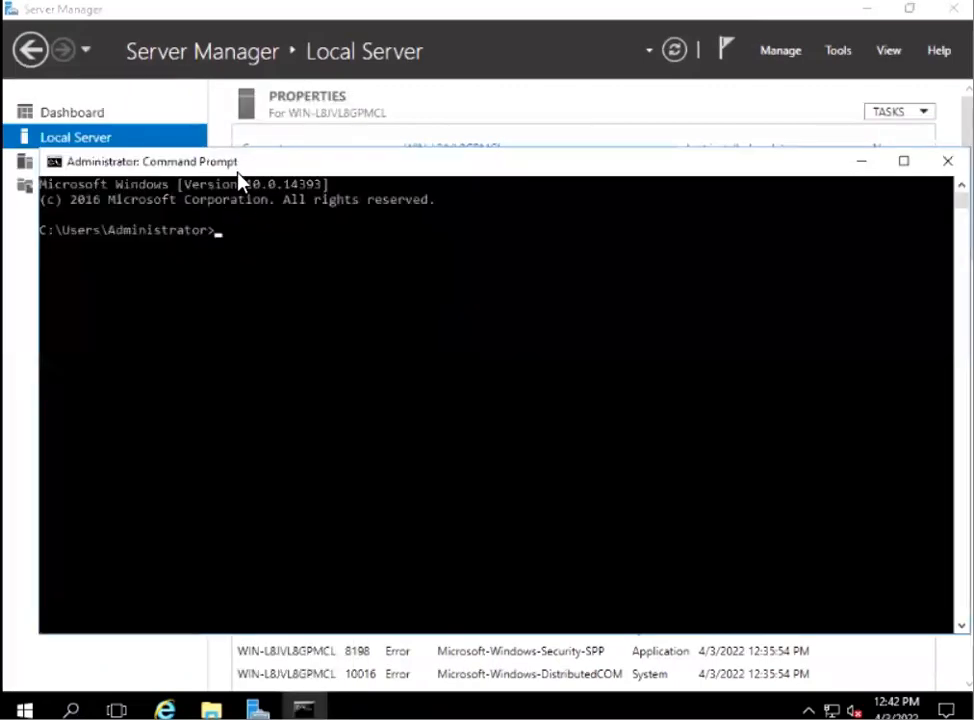
Set the Command Prompt window's font size to 24 in its properties.
right_click(229, 165)
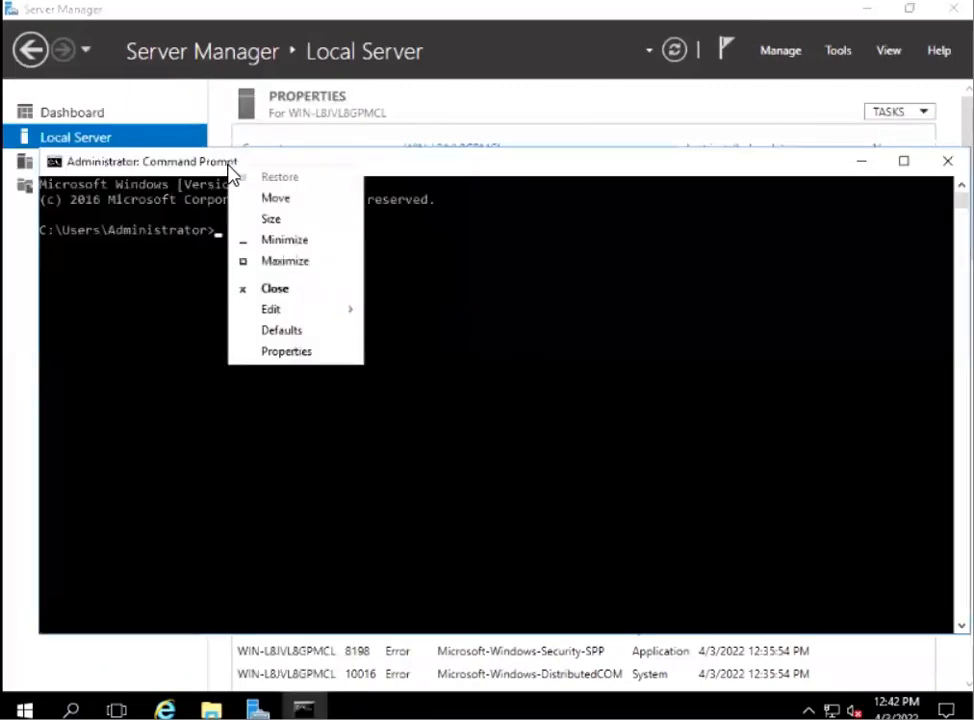
left_click(287, 352)
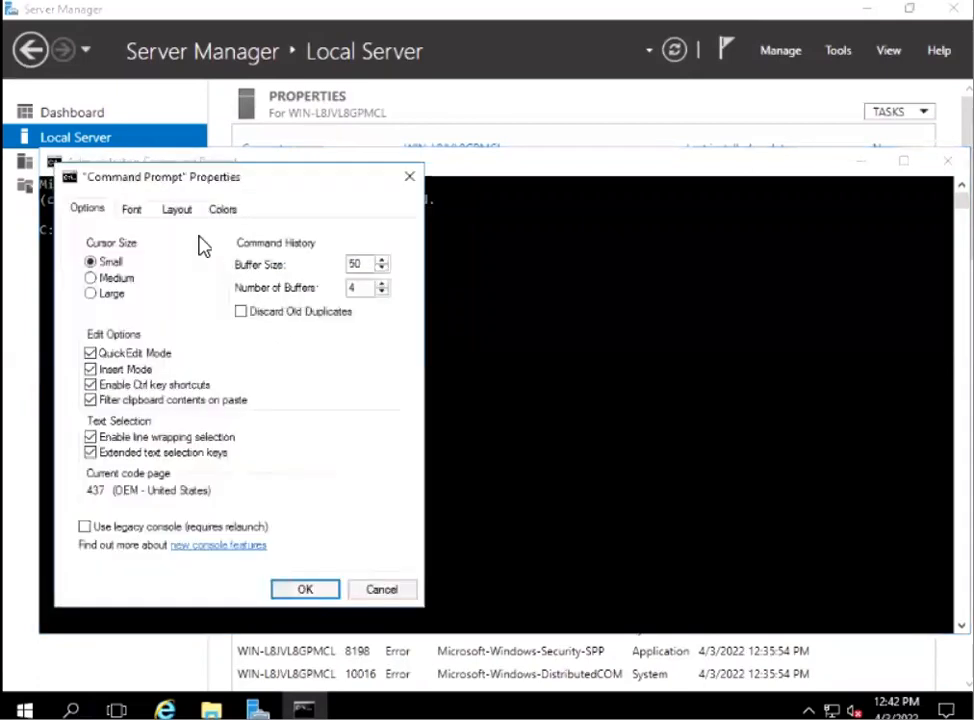
left_click(131, 214)
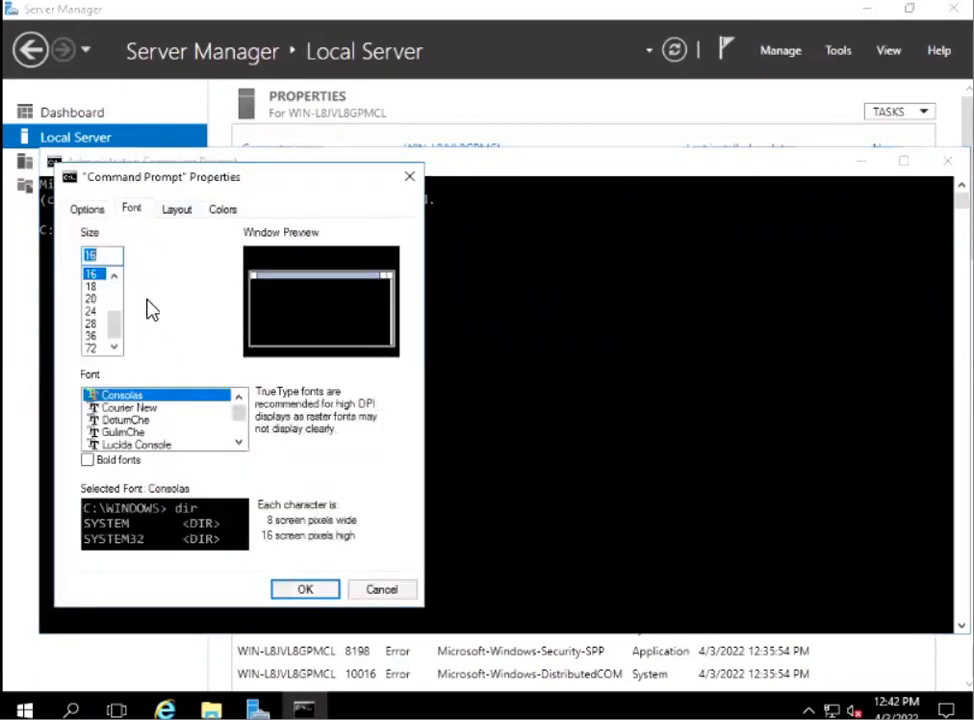
left_click(92, 324)
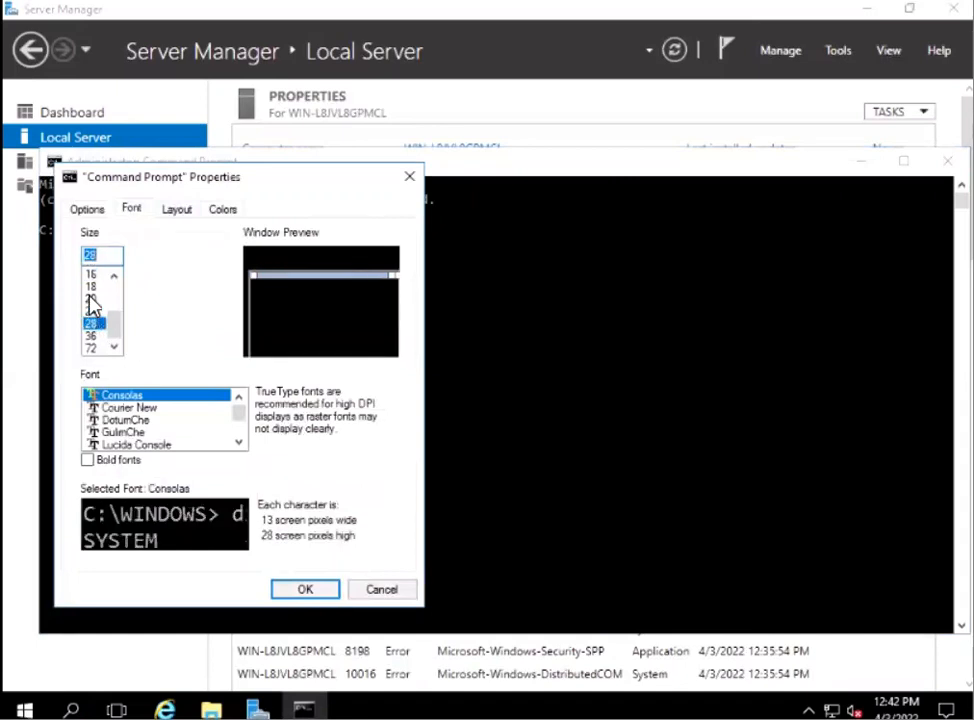
left_click(91, 300)
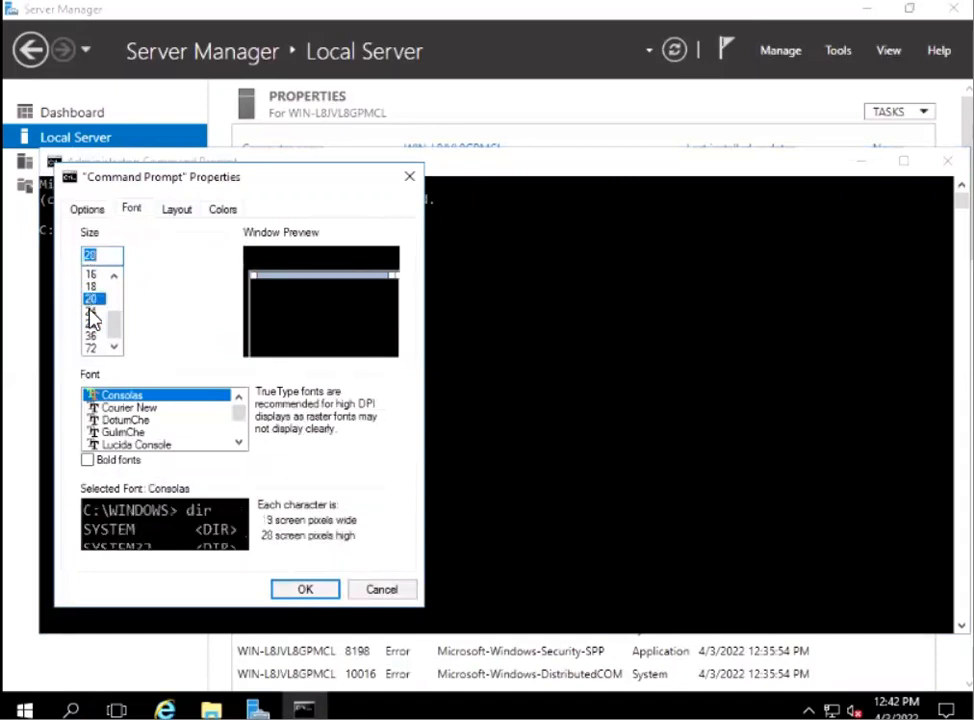
left_click(90, 312)
left_click(305, 590)
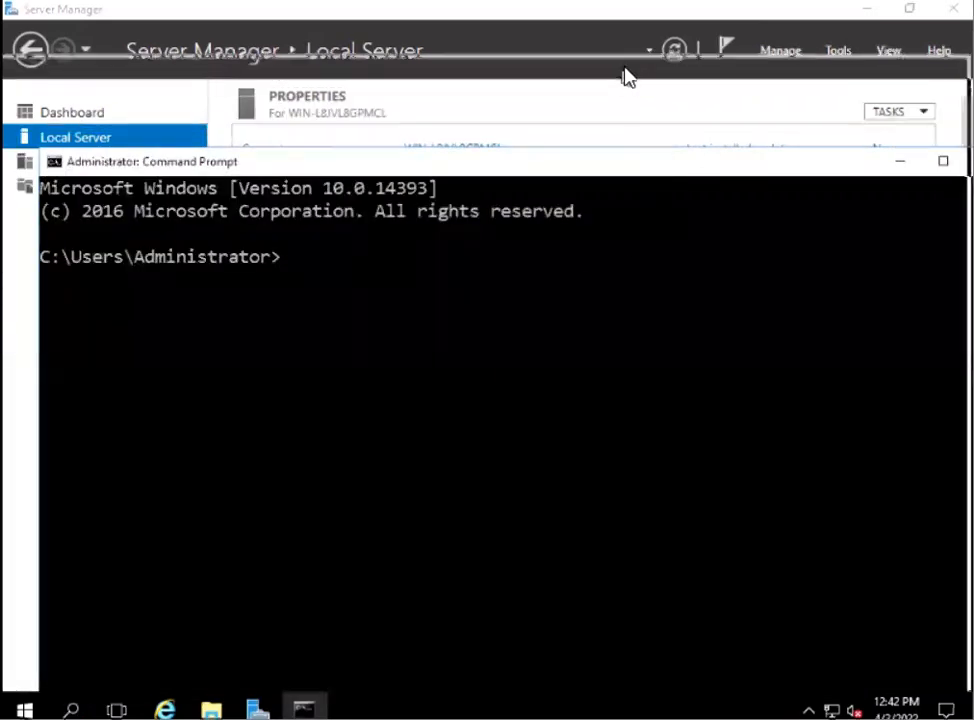
Look up the computer's name with the hostname command, moving the window as needed, and close the Command Prompt.
left_click_drag(625, 68, 621, 70)
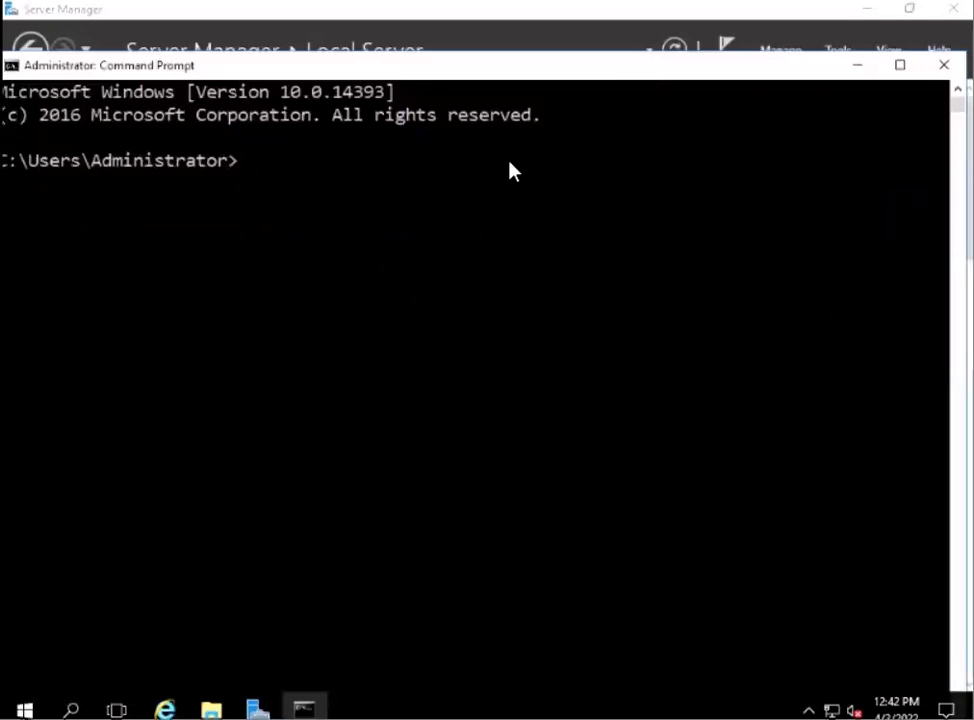
type("hostname")
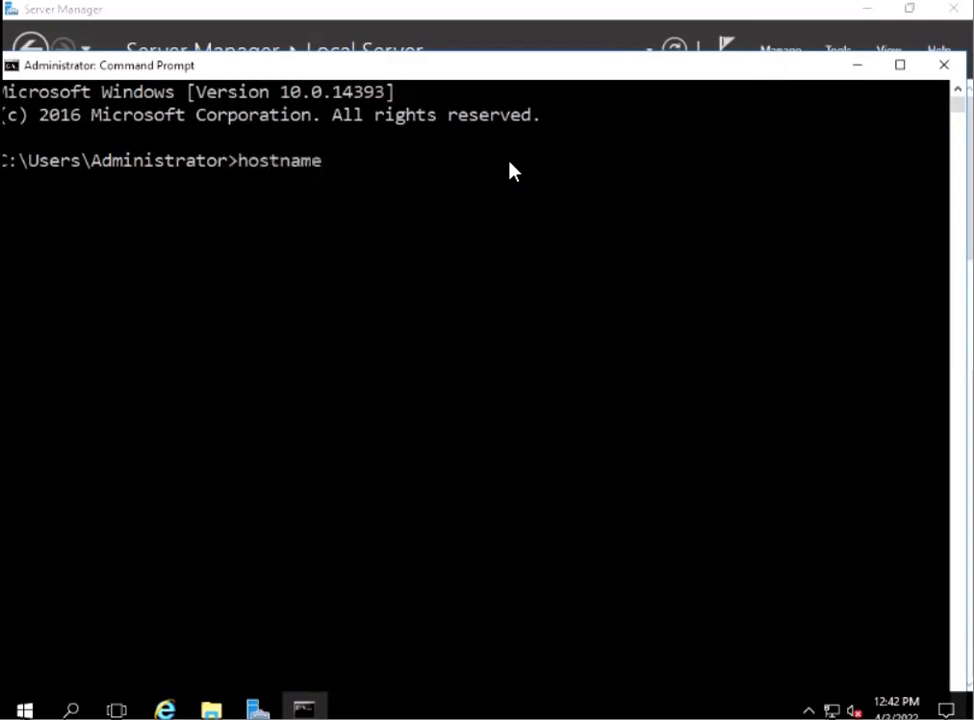
key("Return")
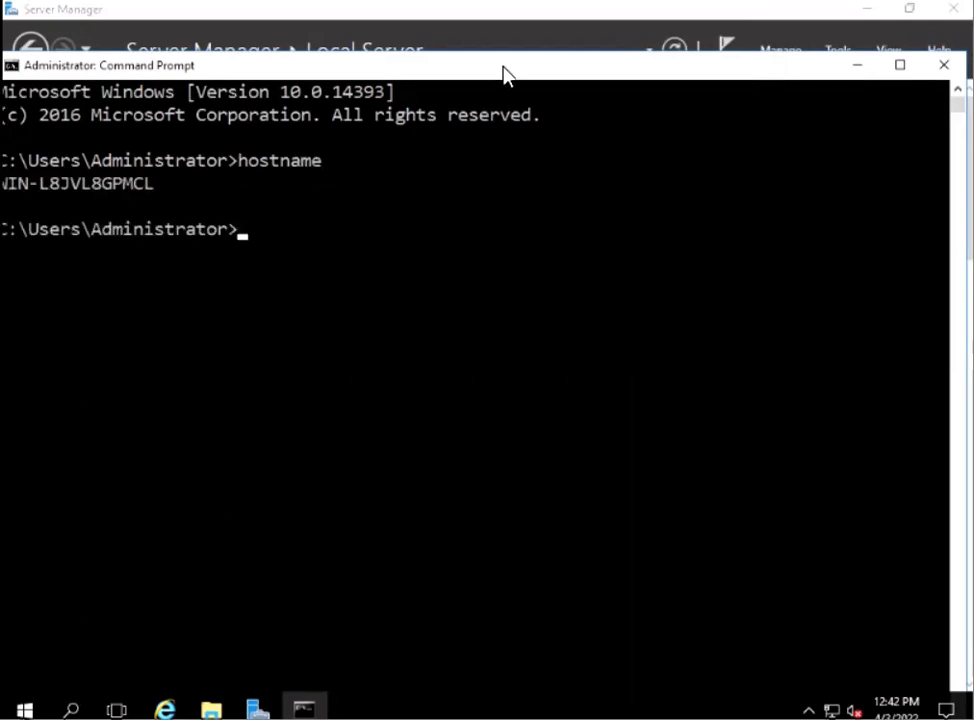
left_click_drag(503, 71, 519, 70)
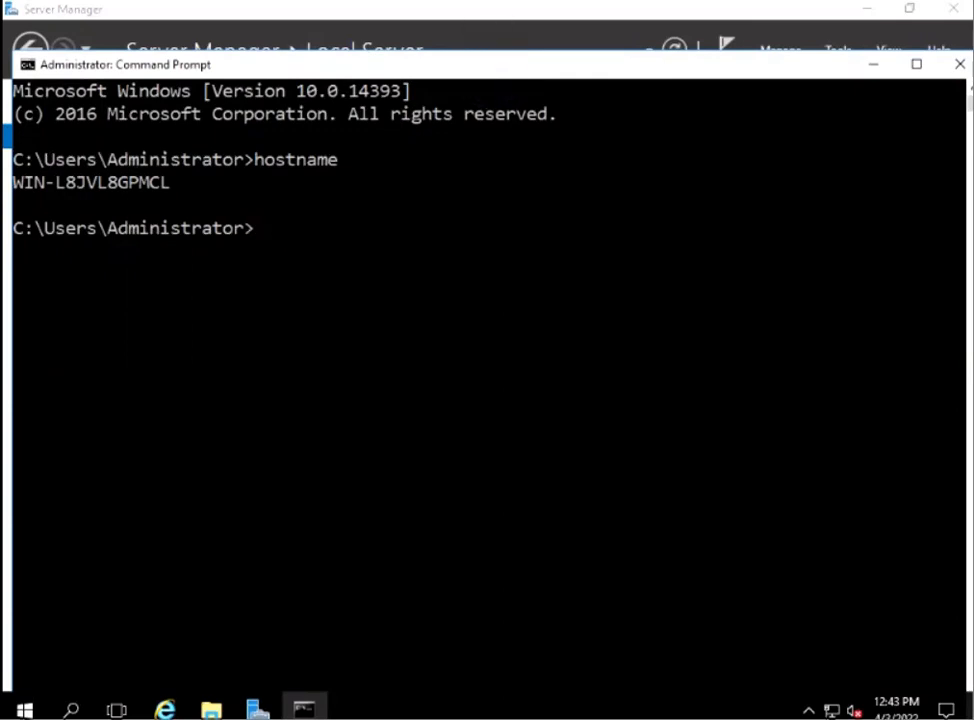
left_click(959, 66)
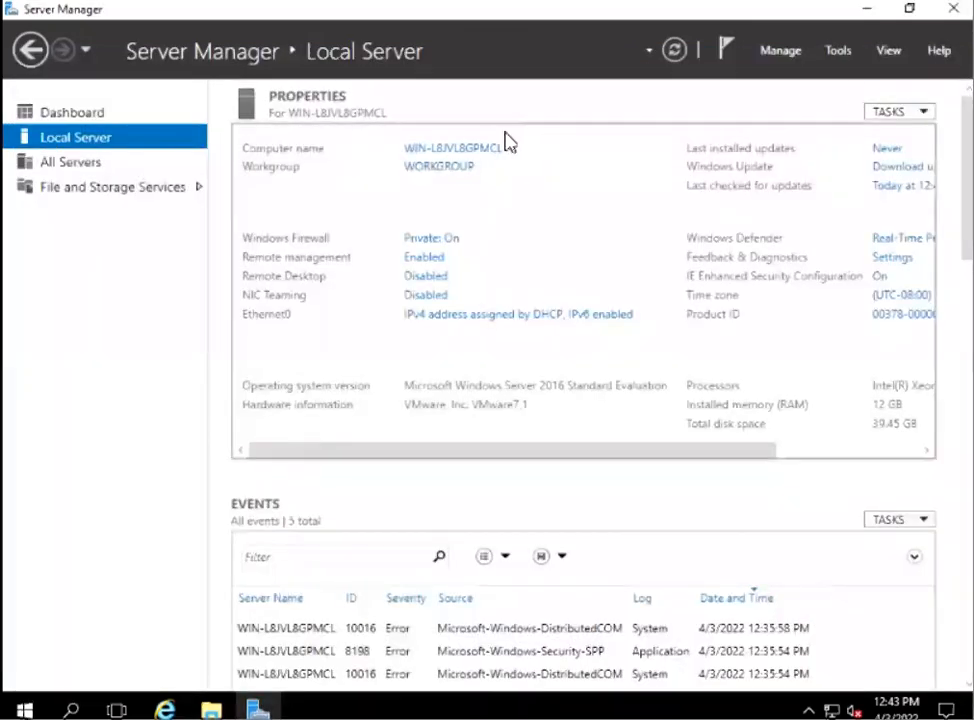
Rename the server to Sv1 through its computer name settings, keeping it in the existing workgroup.
left_click(459, 157)
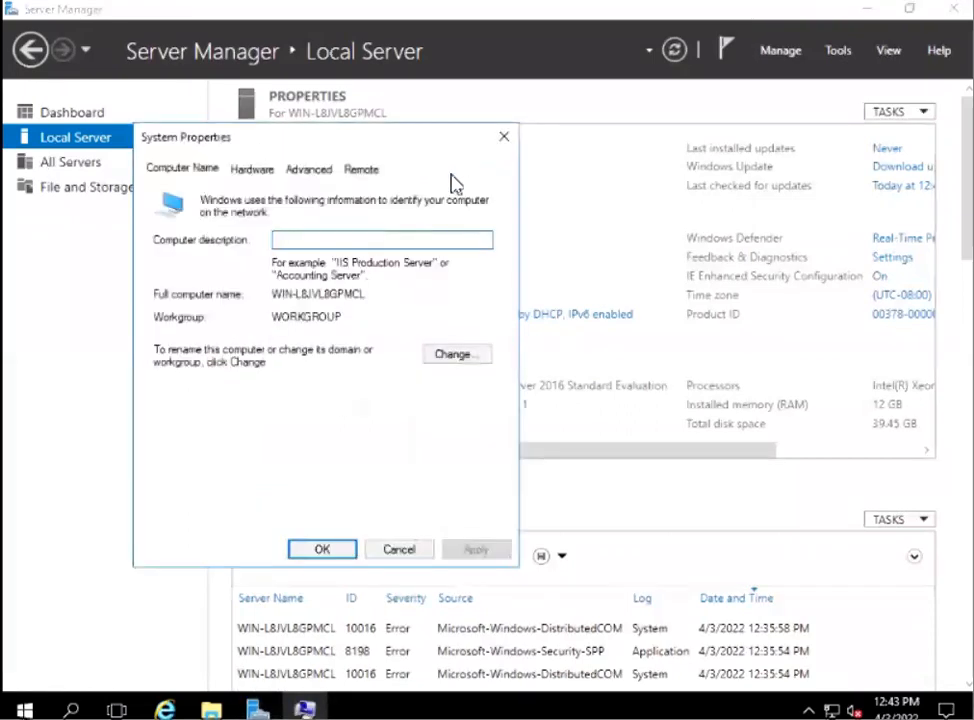
left_click(458, 358)
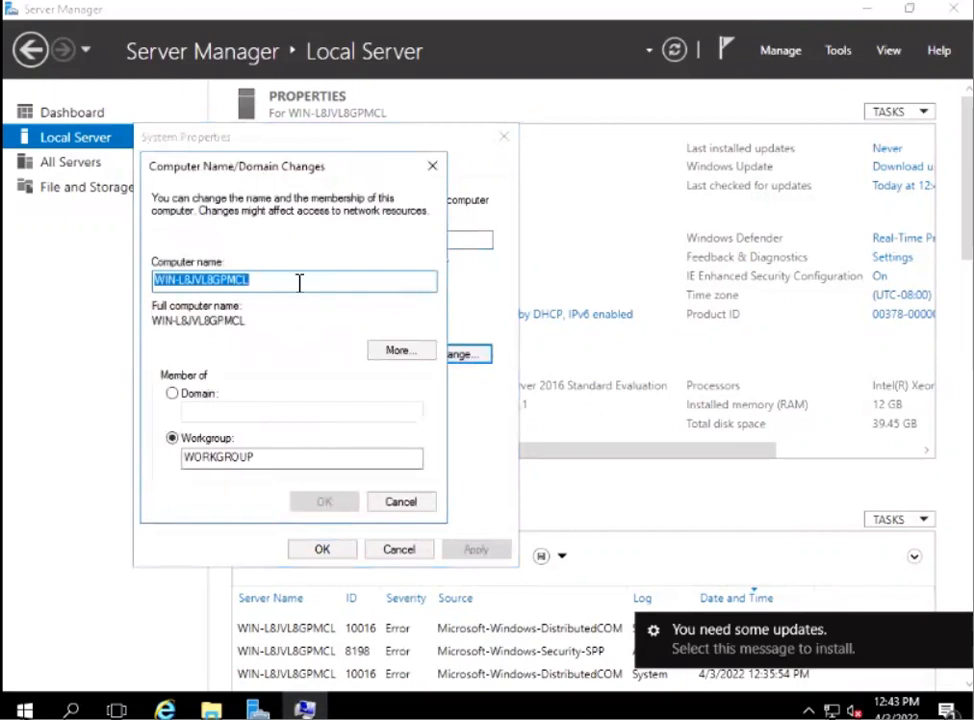
type("SV1")
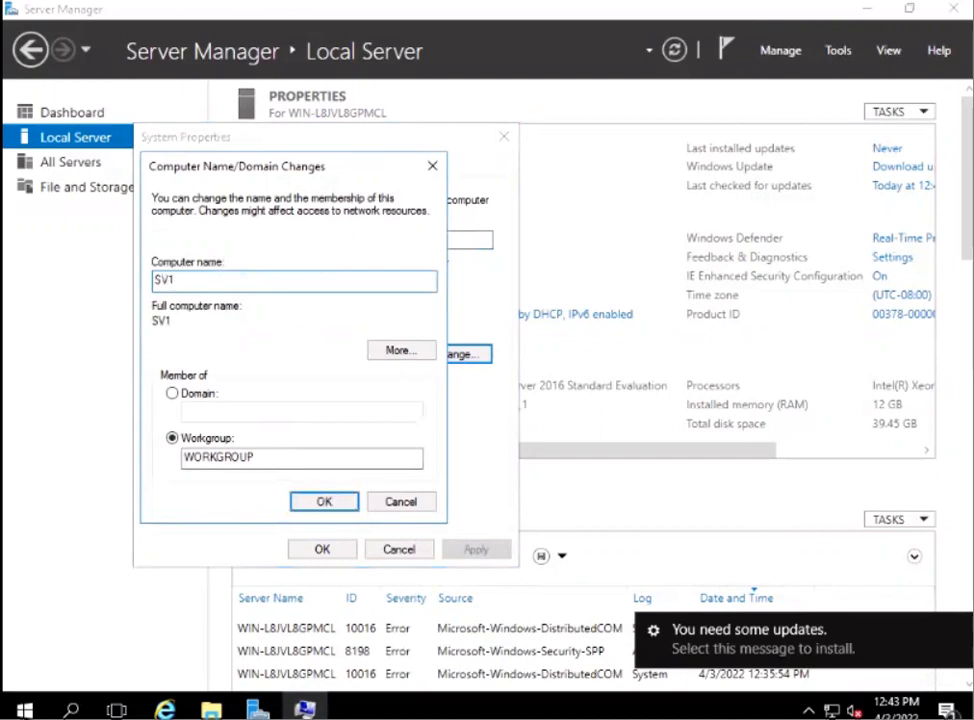
key("BackSpace")
key("BackSpace")
type("v1")
left_click(323, 500)
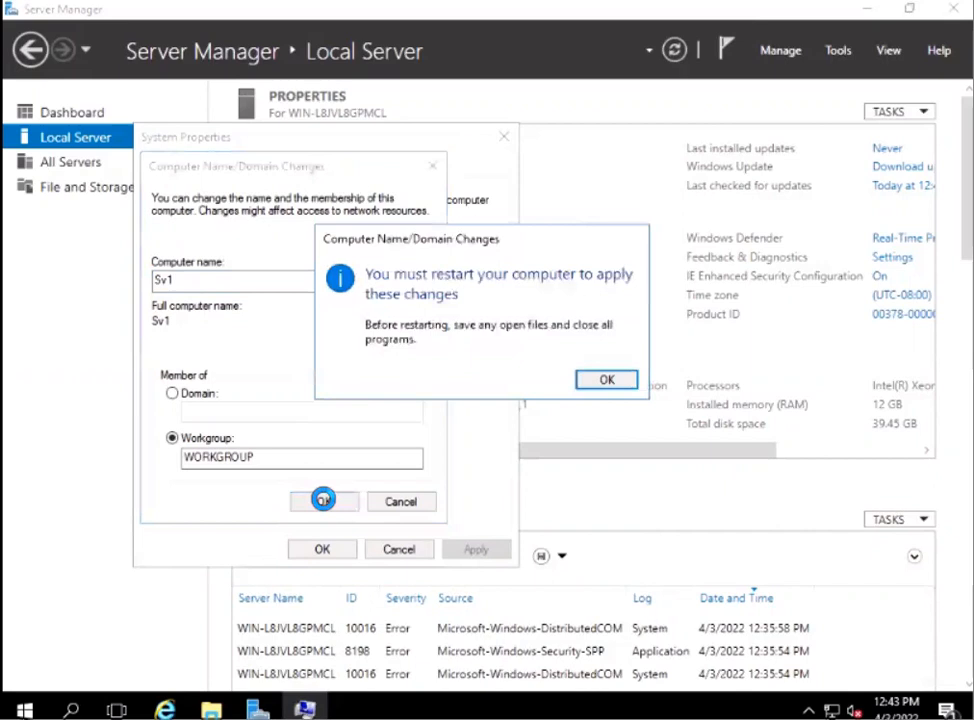
Acknowledge the restart notice, close System Properties and postpone the restart.
left_click(606, 382)
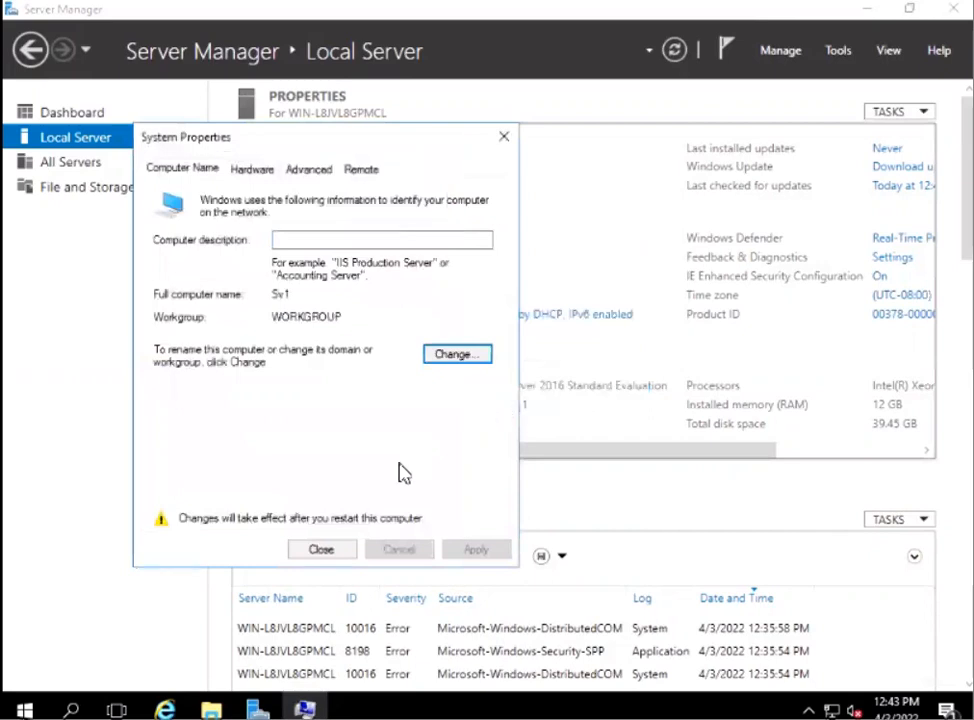
left_click(326, 552)
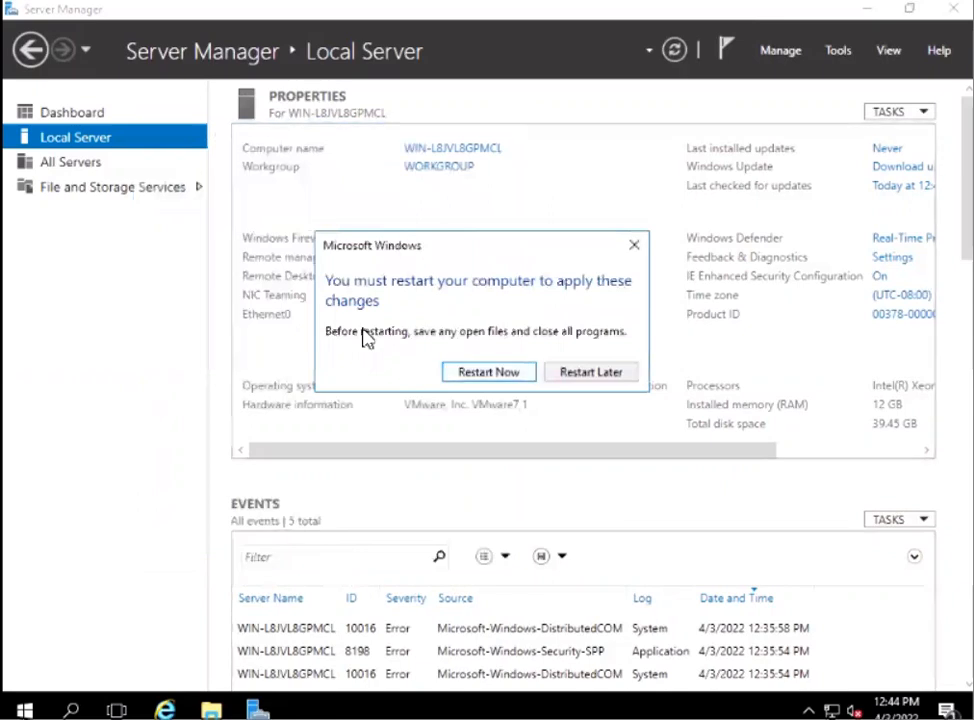
left_click(577, 375)
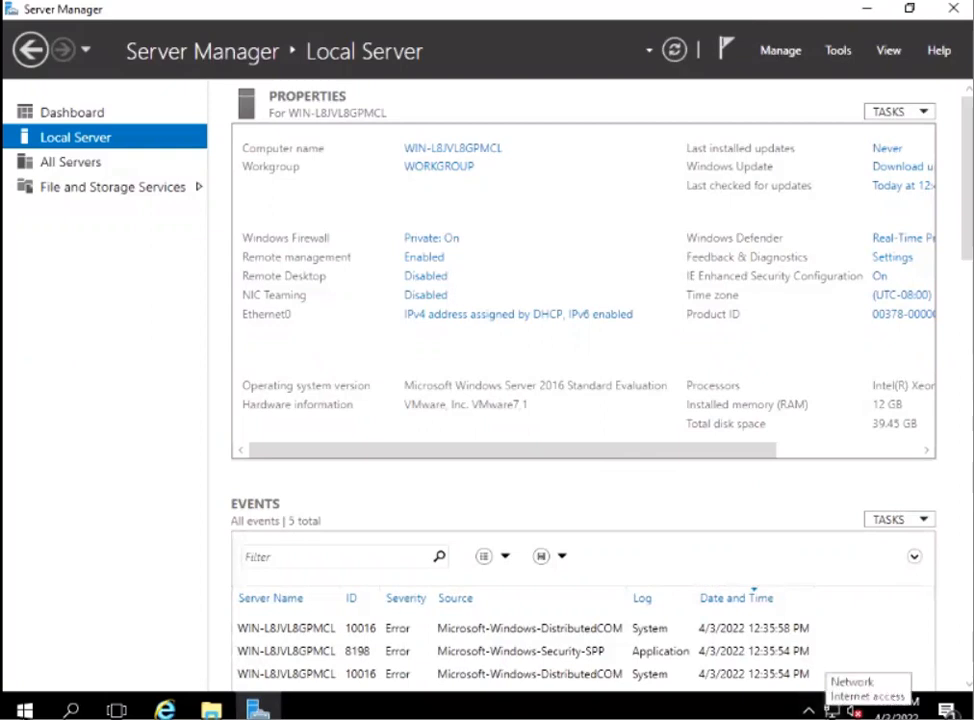
Open the properties of the Ethernet0 network adapter from the Network and Sharing Center's adapter settings.
right_click(831, 711)
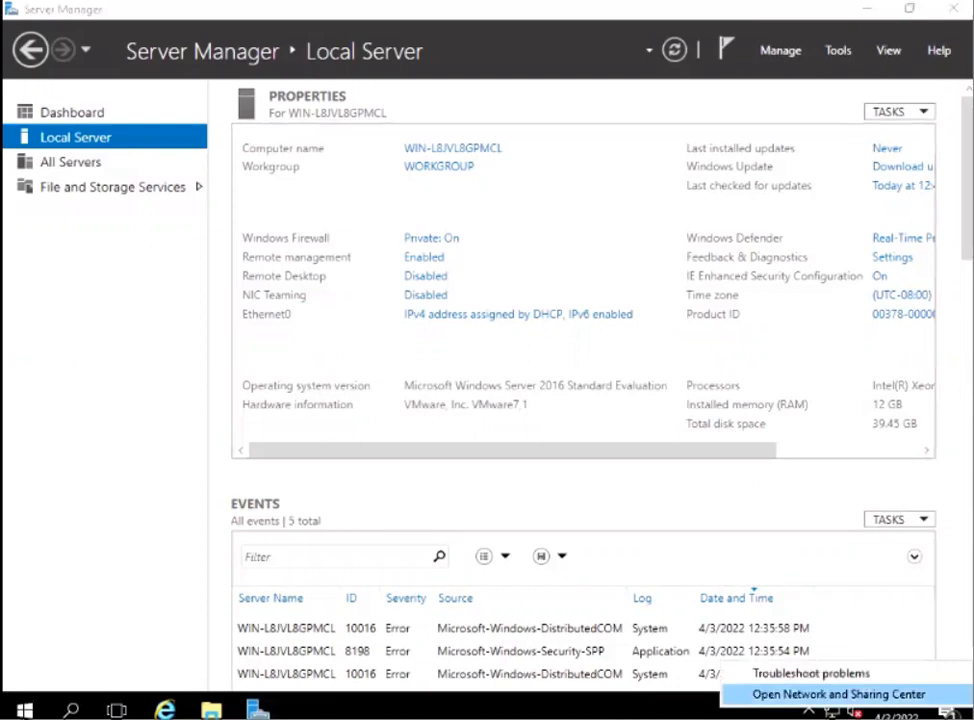
key("Return")
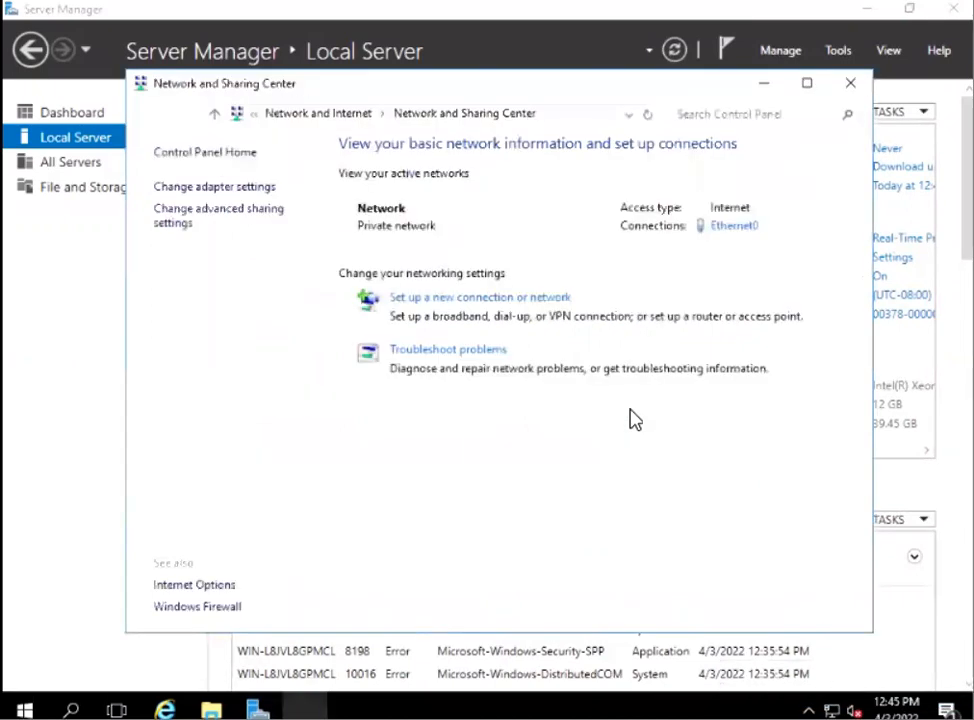
left_click(235, 189)
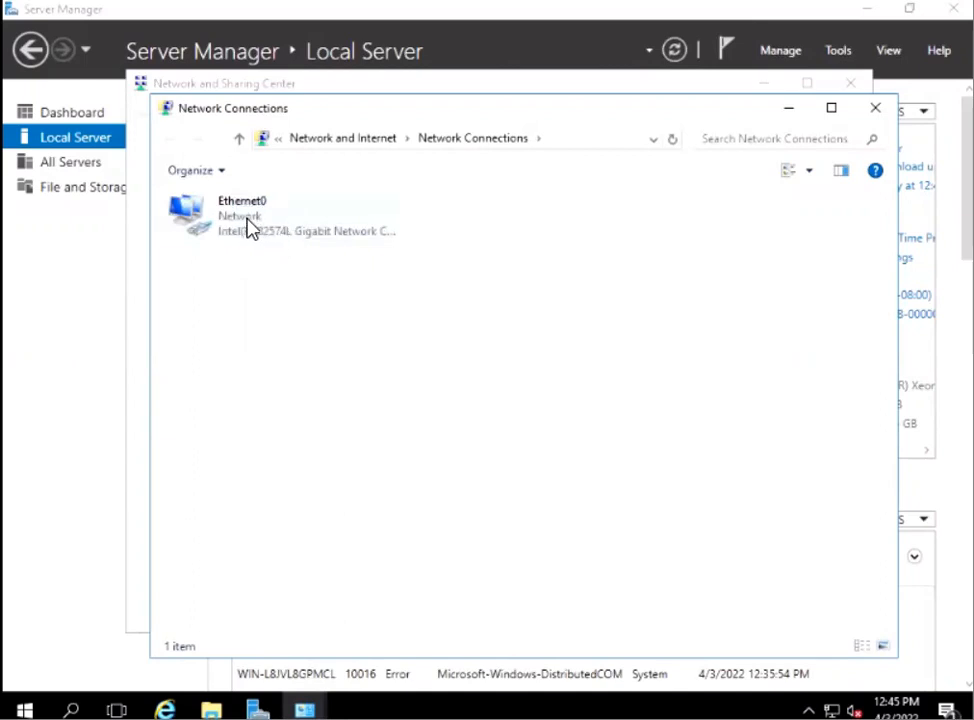
right_click(248, 217)
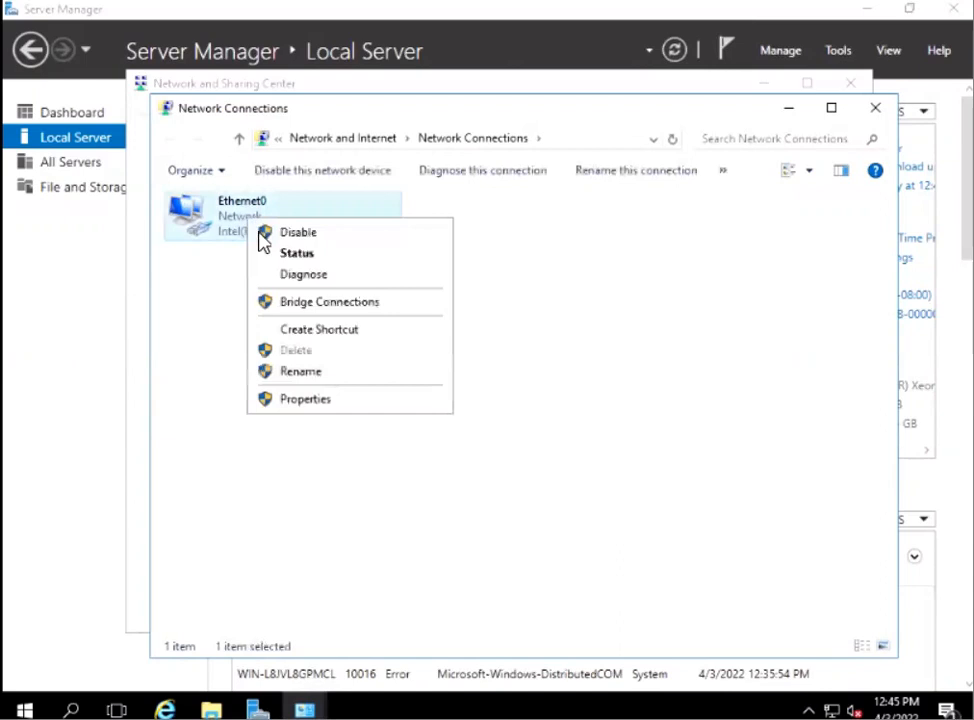
left_click(315, 399)
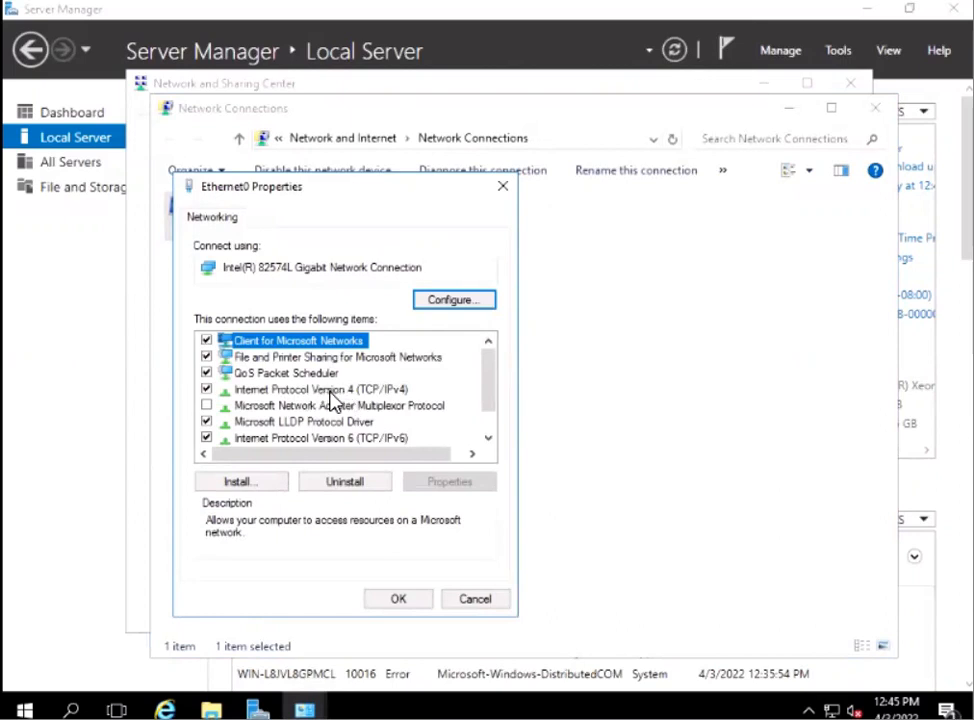
Open the adapter's Internet Protocol Version 4 (TCP/IPv4) properties and move the dialog clear of the Ethernet0 properties window.
left_click(331, 393)
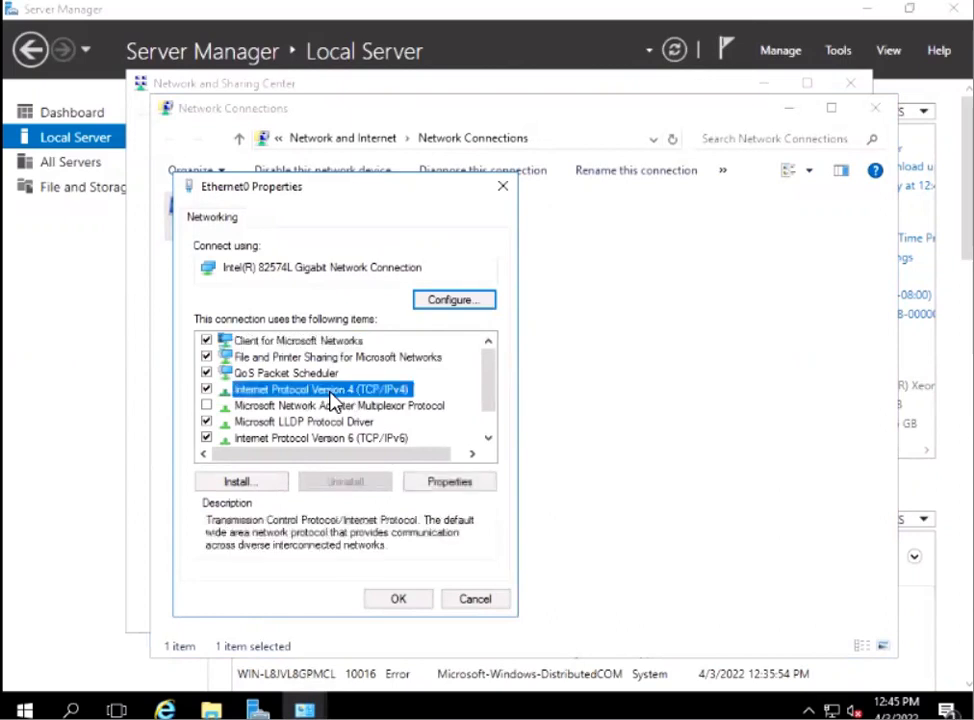
left_click(447, 483)
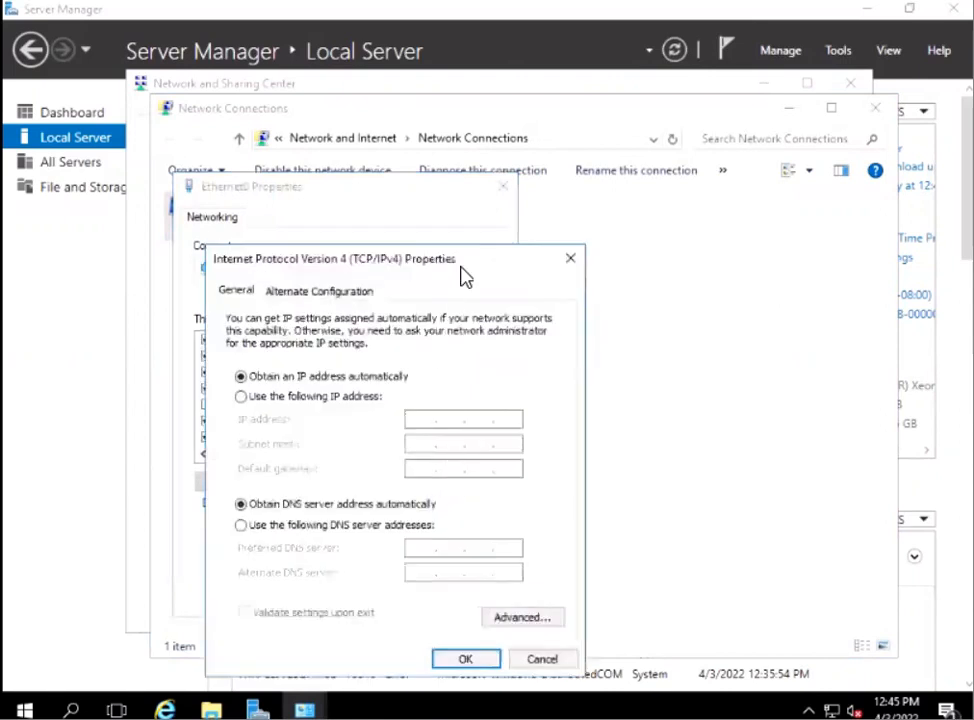
left_click_drag(470, 268, 496, 170)
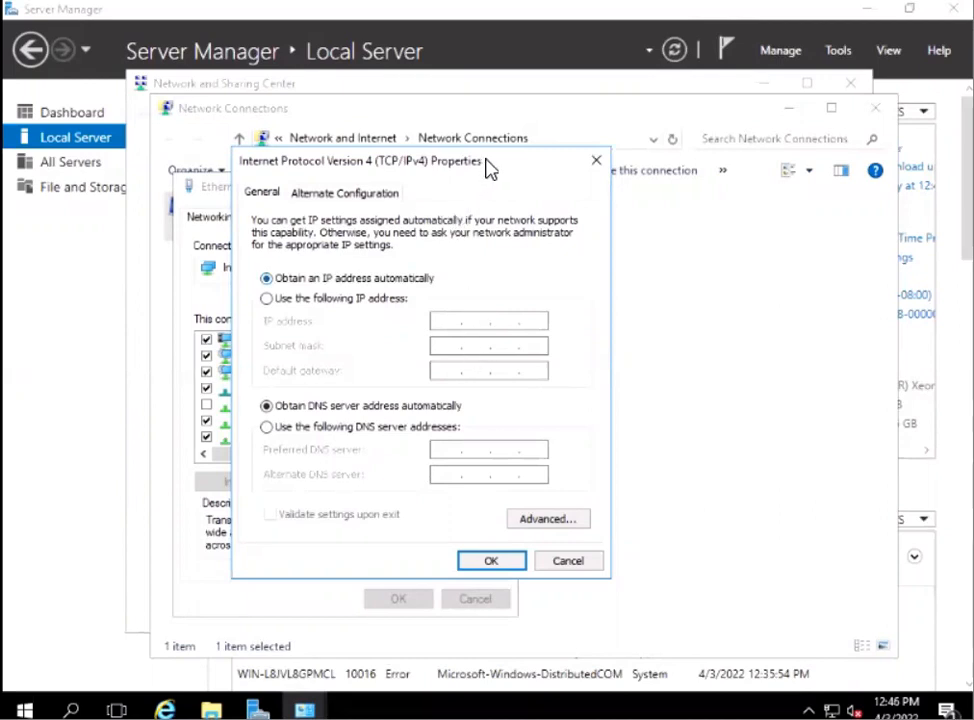
left_click_drag(497, 162, 845, 154)
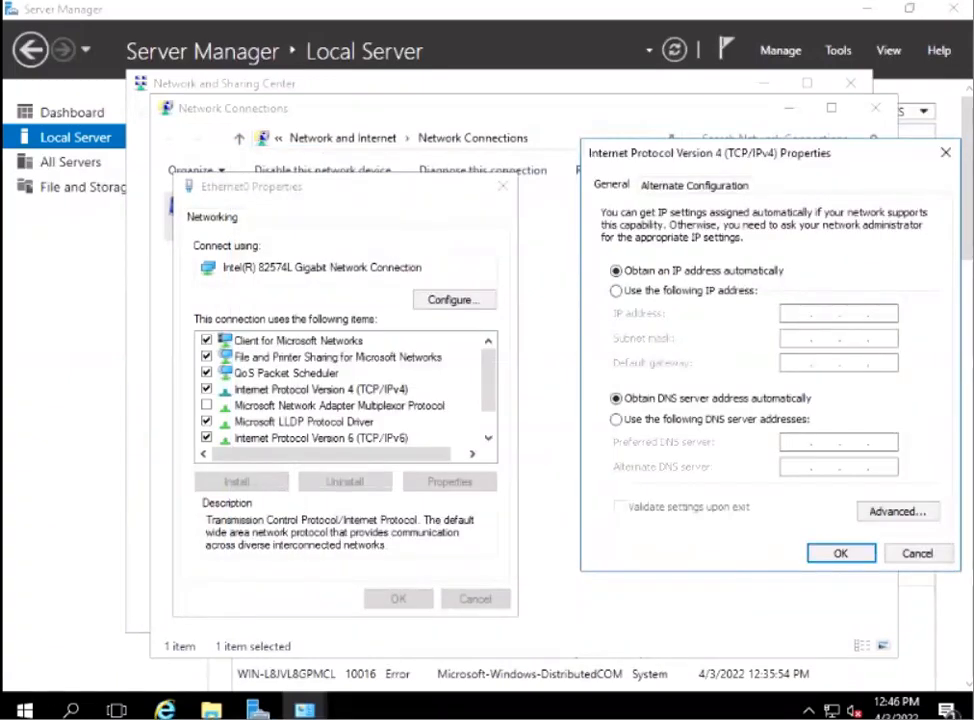
Open a new Command Prompt and clear its screen with cls.
left_click(71, 710)
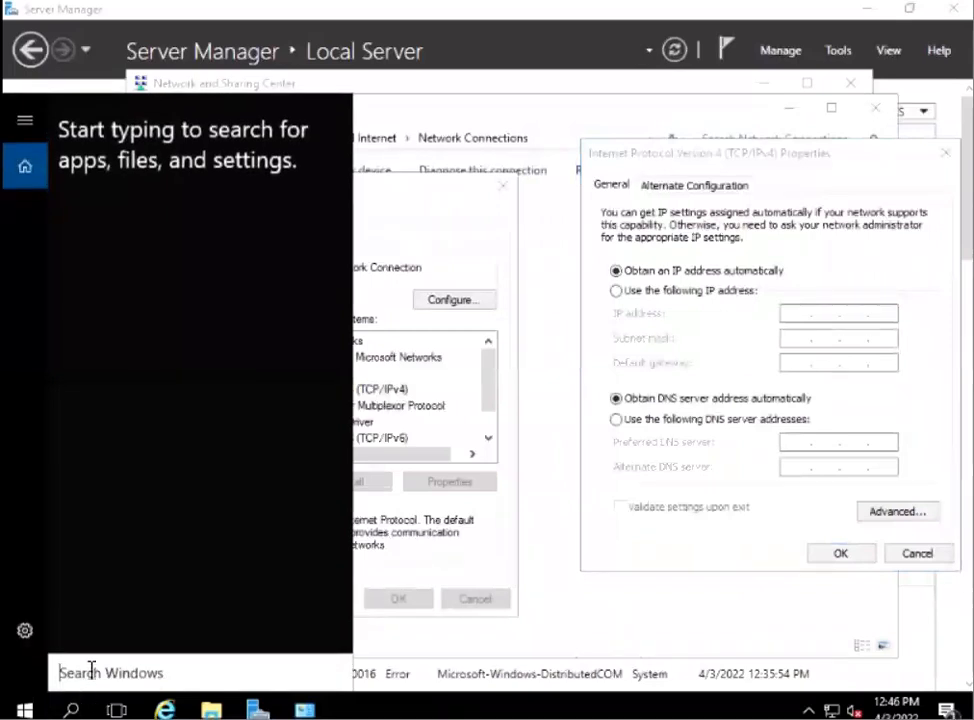
type("dmd")
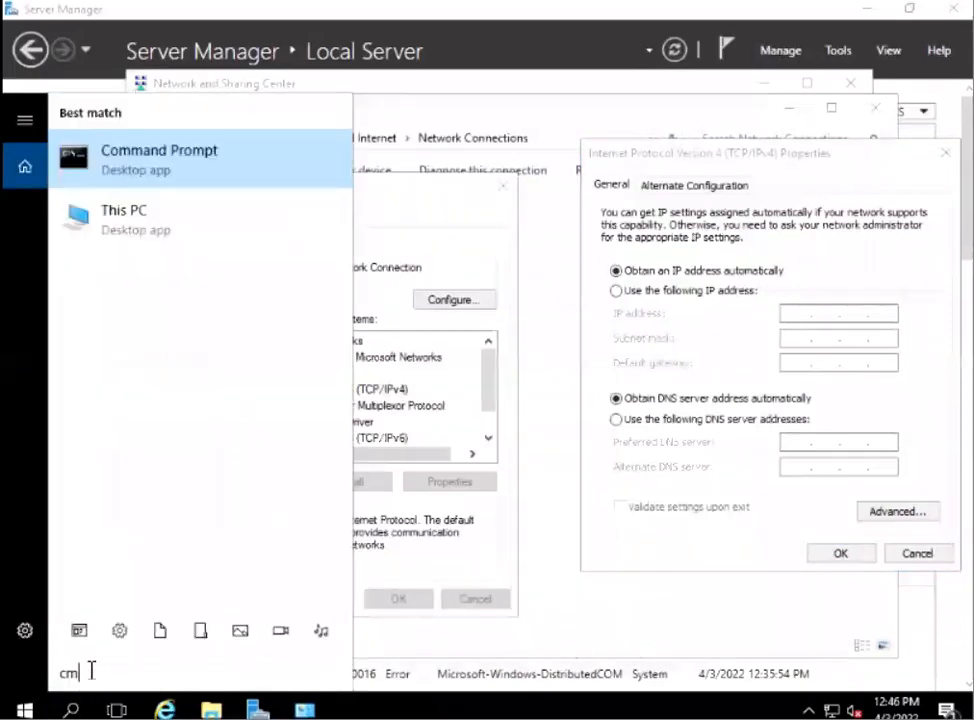
key("Return")
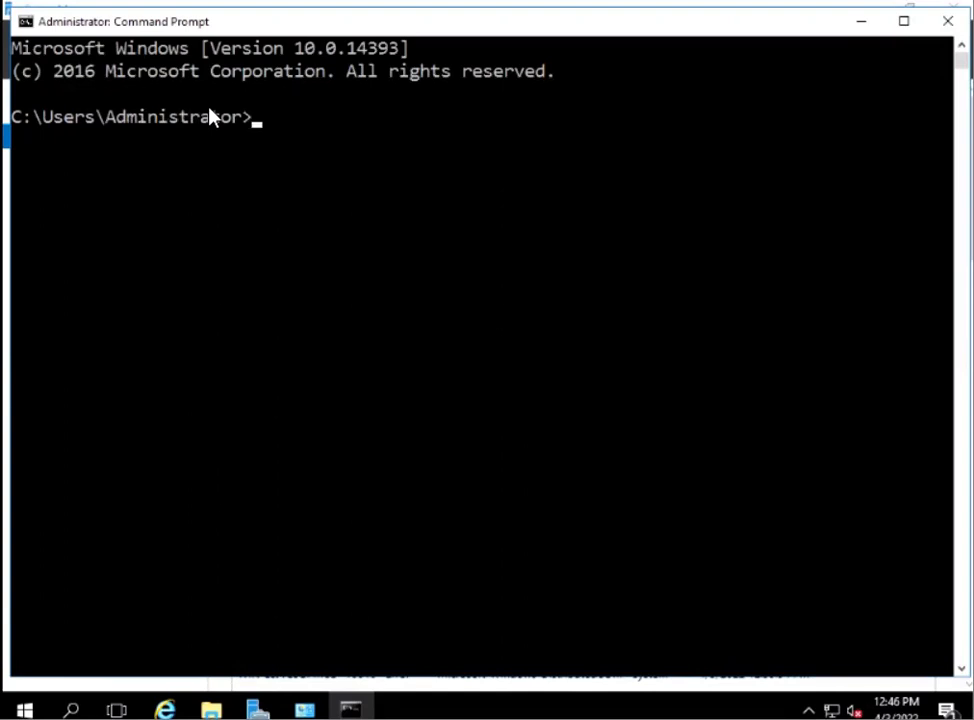
type("cls")
key("Return")
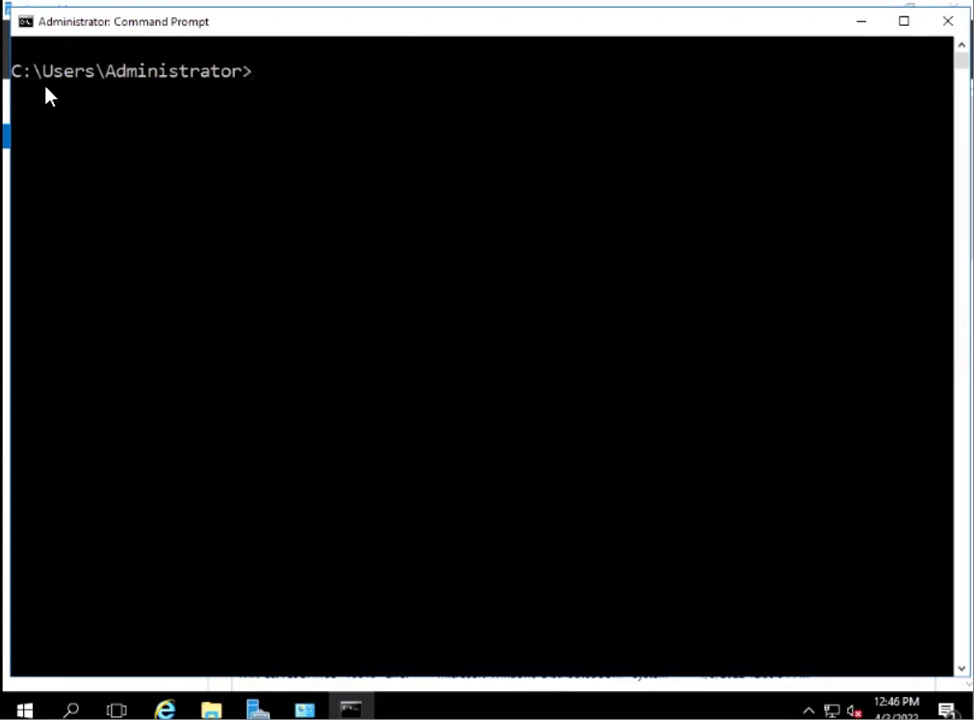
Change to the root of drive C: using cd.. and cd\, and clear the screen with cls.
type("cd..")
key("Return")
type("cd\\")
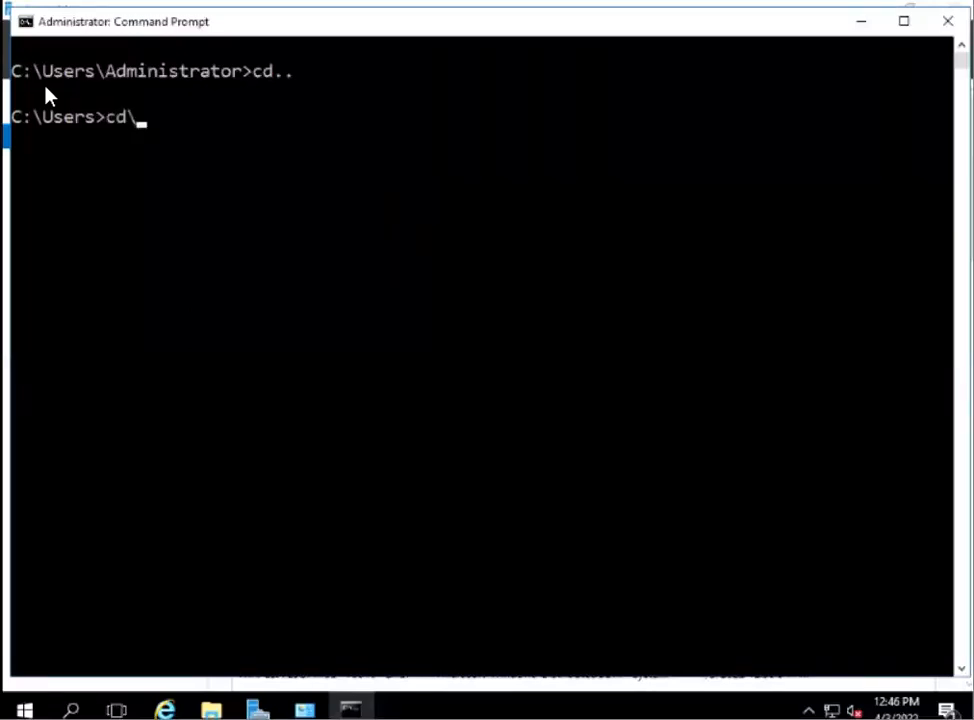
key("Return")
type("cls")
key("Return")
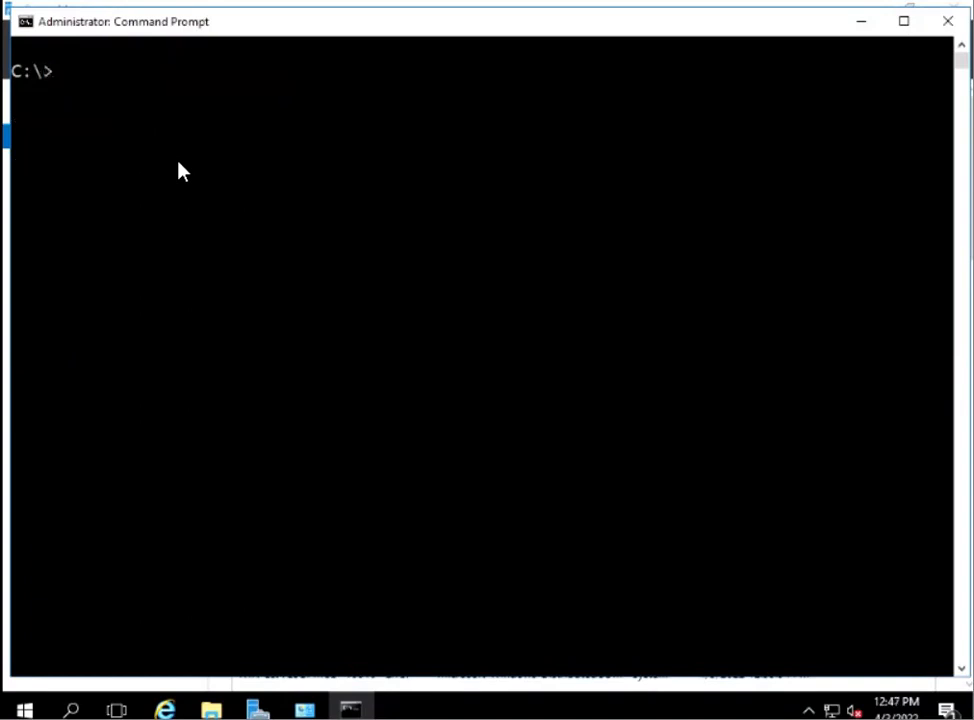
Check the current IP configuration with ipconfig, and minimize the Command Prompt.
type("ipconfig")
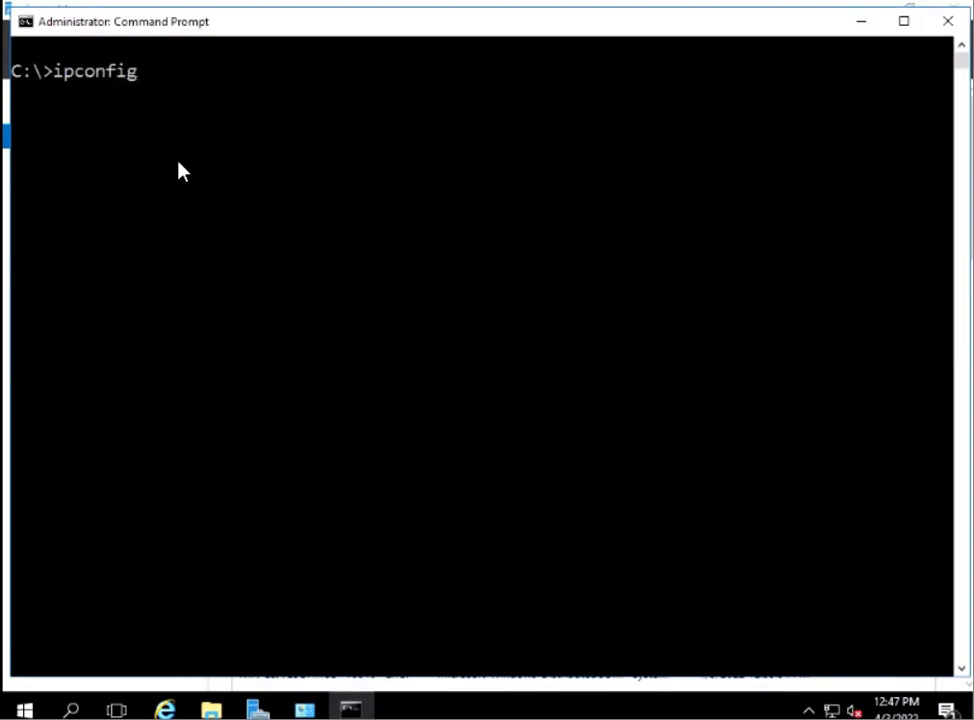
key("Return")
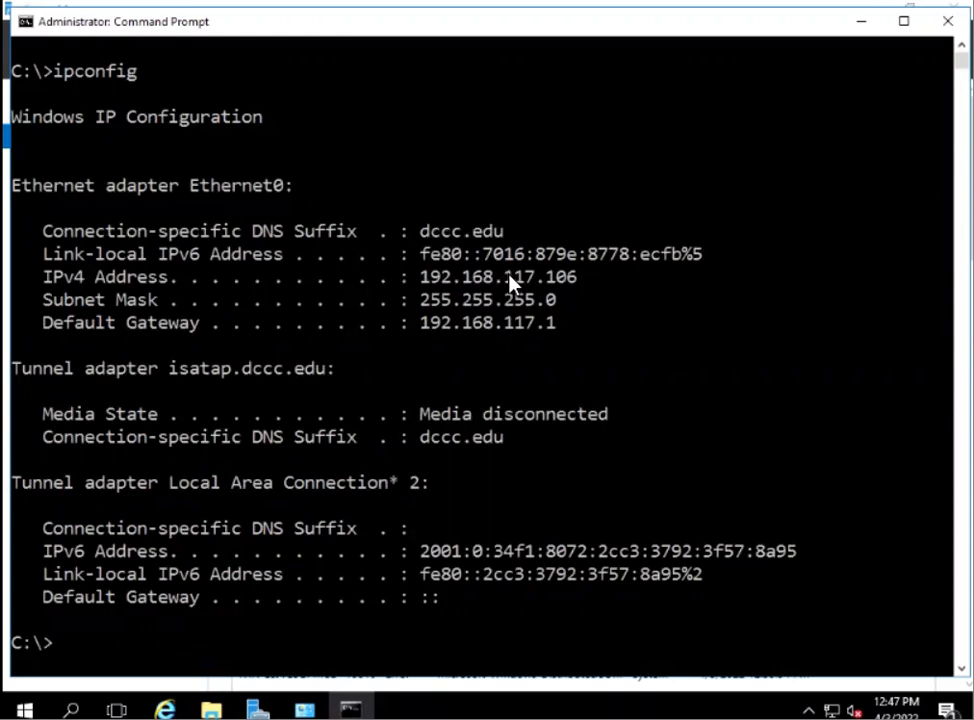
left_click(857, 28)
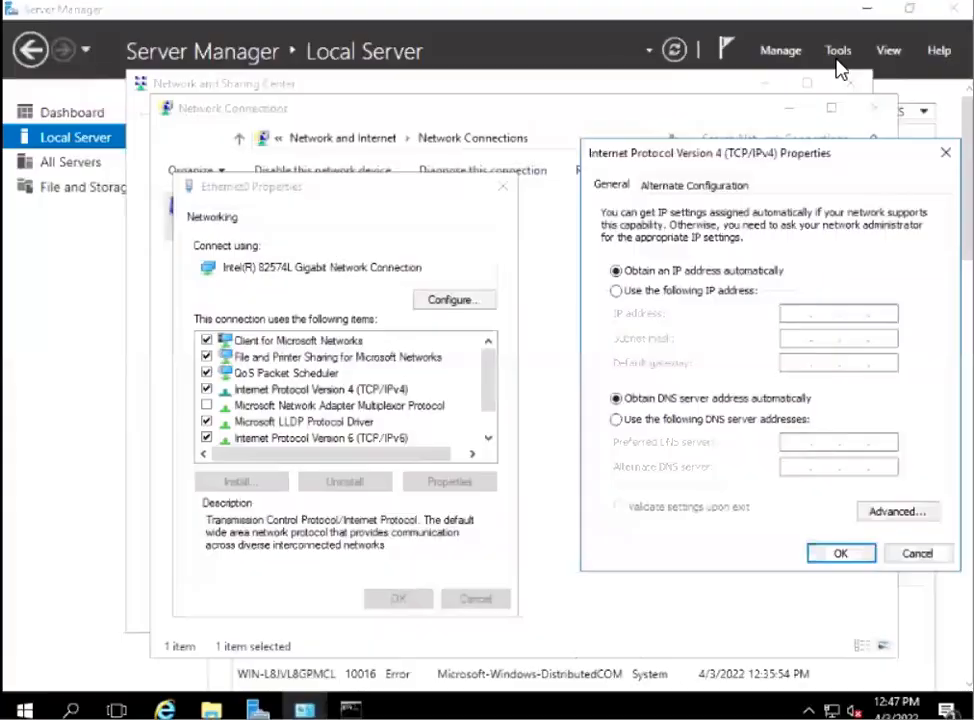
Switch Ethernet0's IPv4 settings to a manually specified address and set the IP address to 172.16.10.10.
left_click(615, 292)
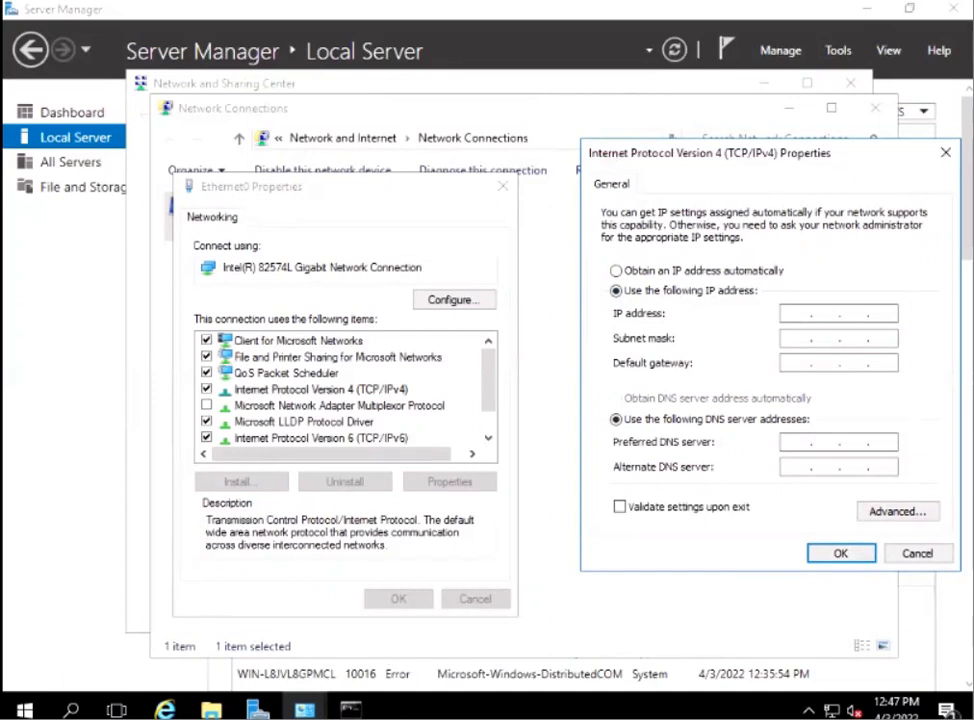
left_click_drag(720, 153, 458, 136)
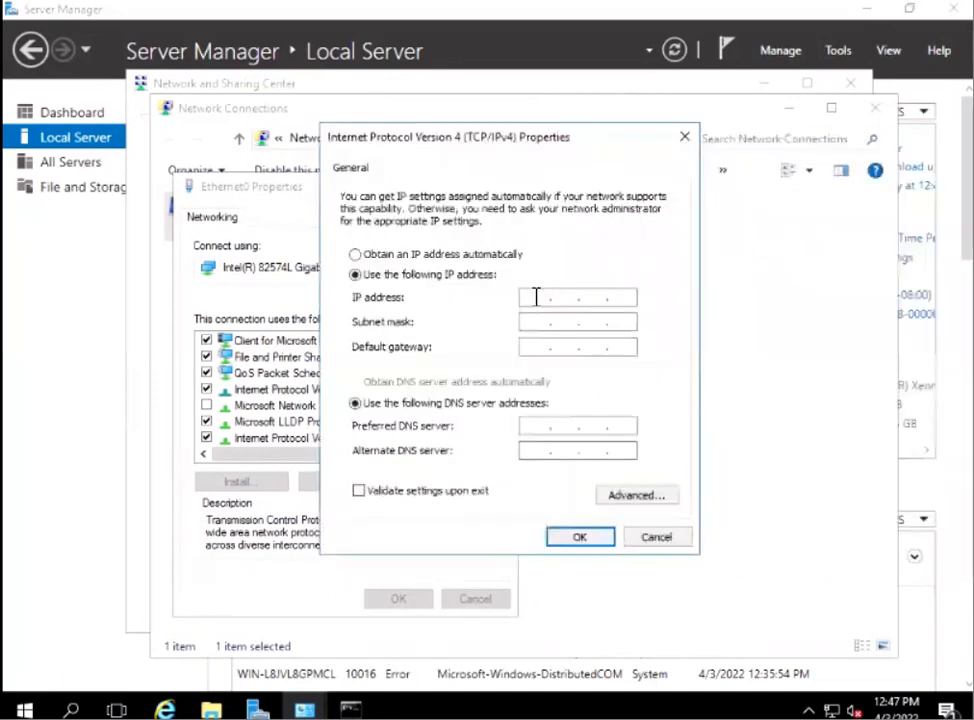
left_click(619, 298)
type("721")
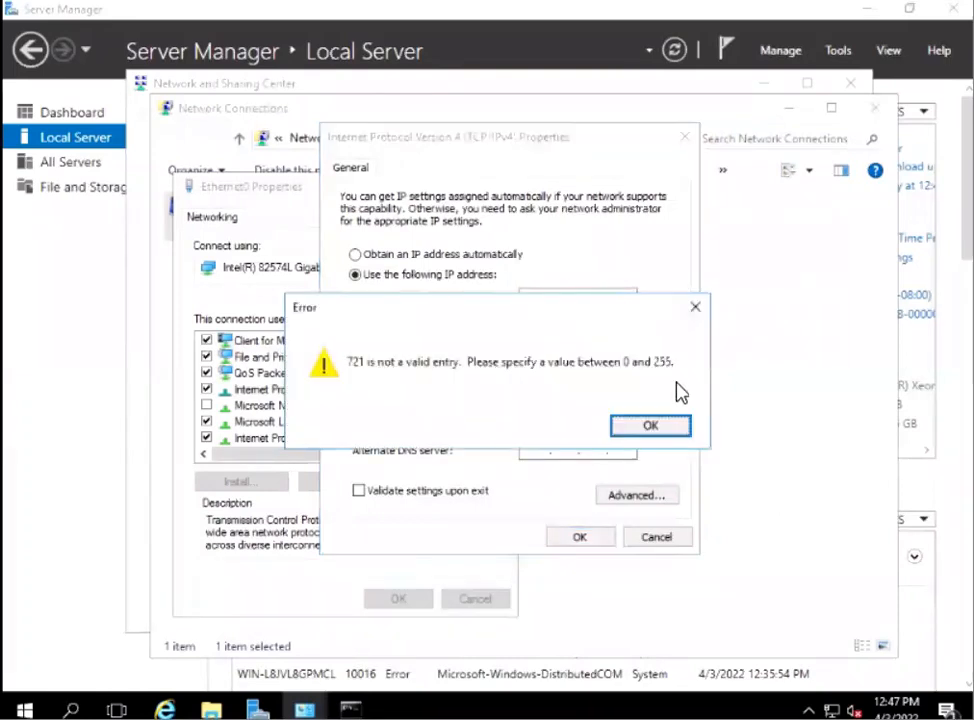
left_click(676, 425)
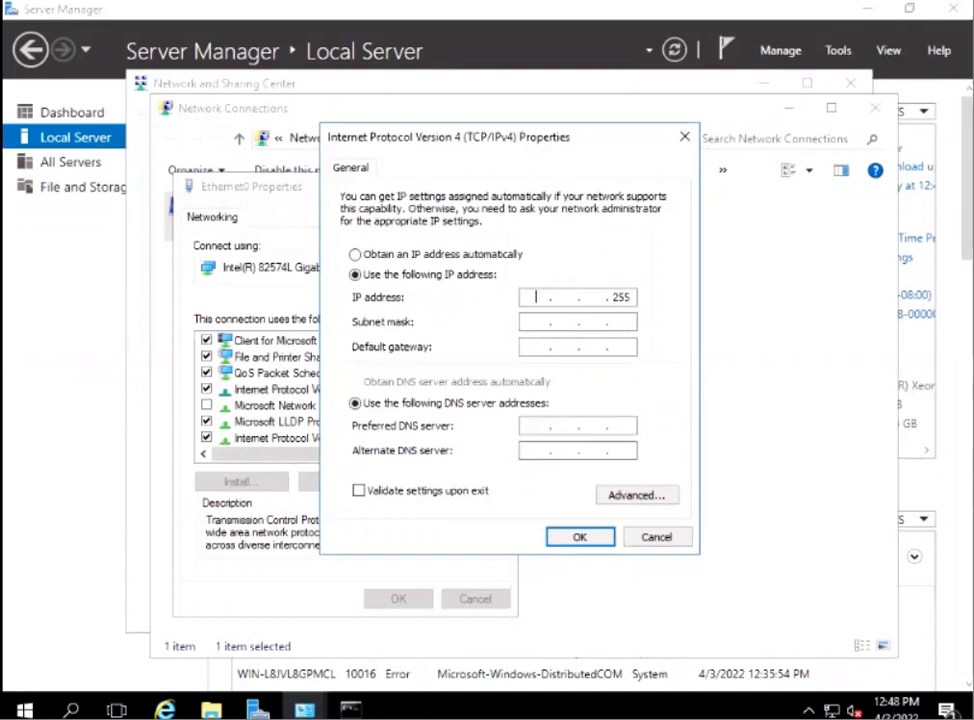
type("172 . 16 . 10")
double_click(626, 292)
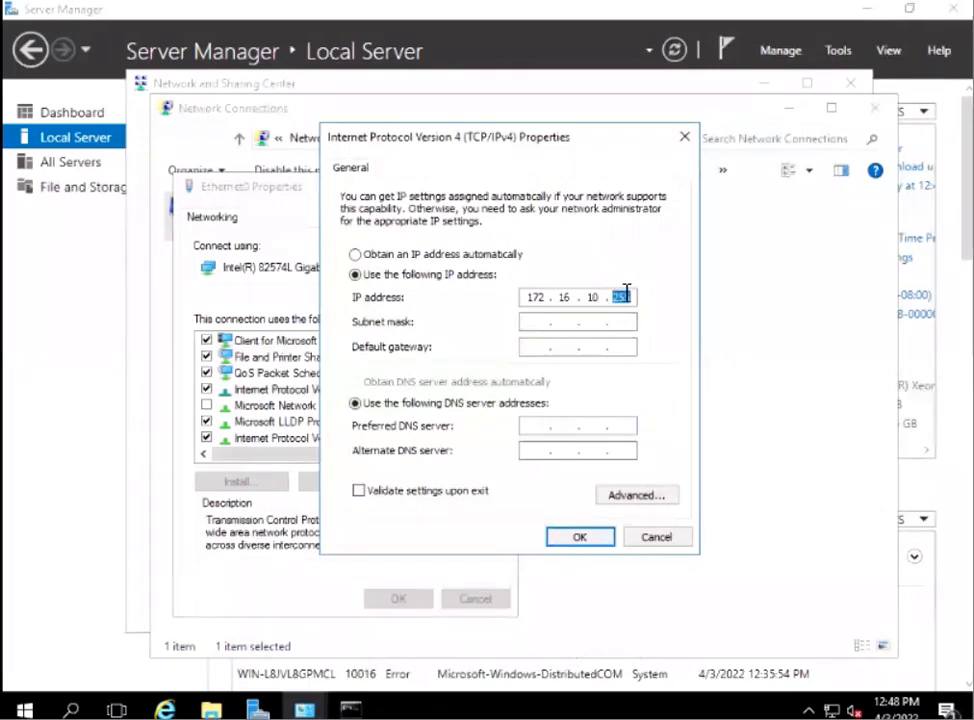
type("10")
Set the subnet mask to 255.255.255.0.
left_click(586, 320)
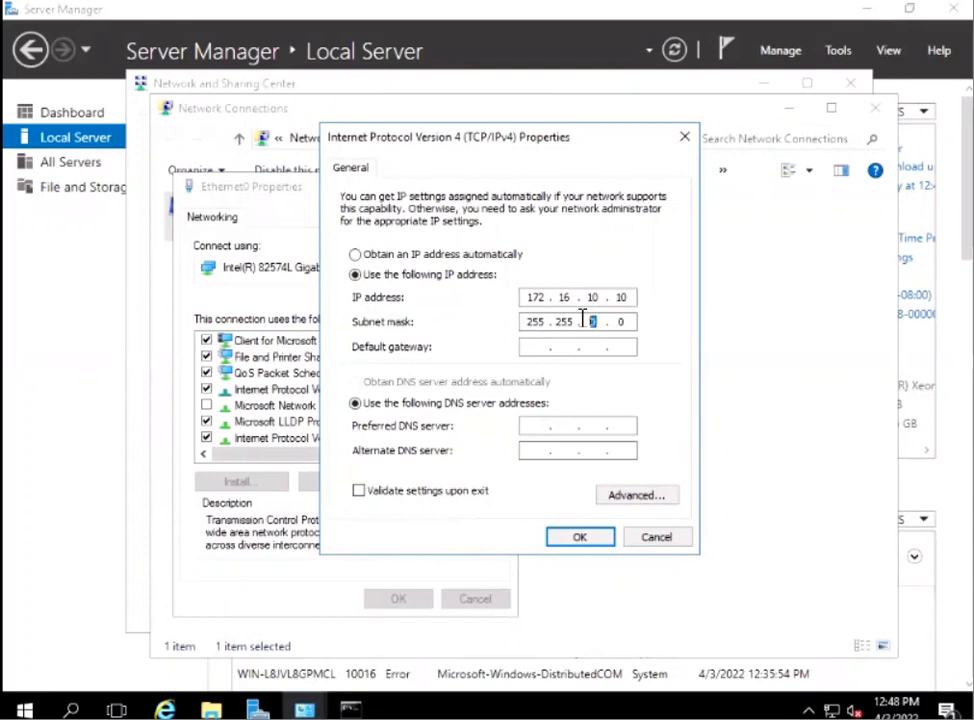
key("BackSpace")
type("255 .")
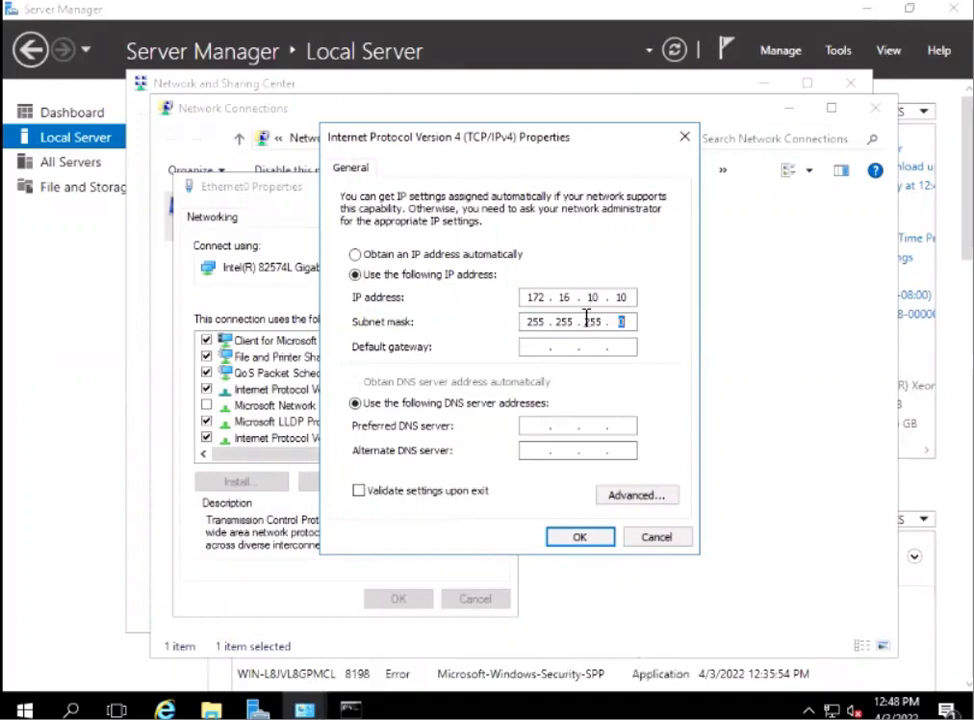
Set the default gateway to 172.16.10.1.
left_click(532, 346)
type("172 . 16 . .")
key("Tab")
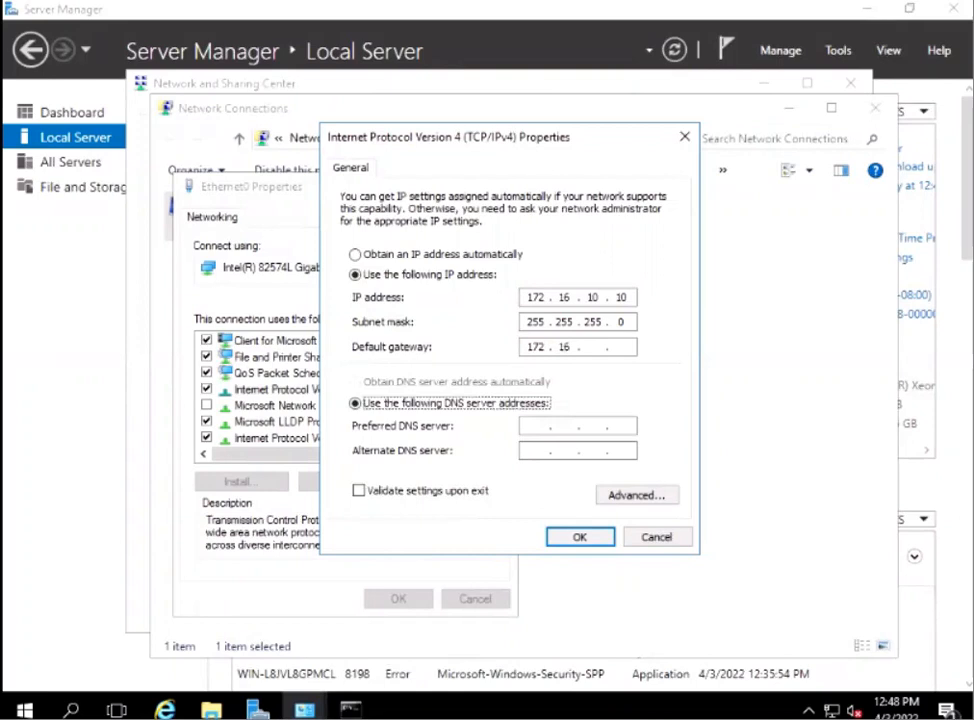
left_click(594, 348)
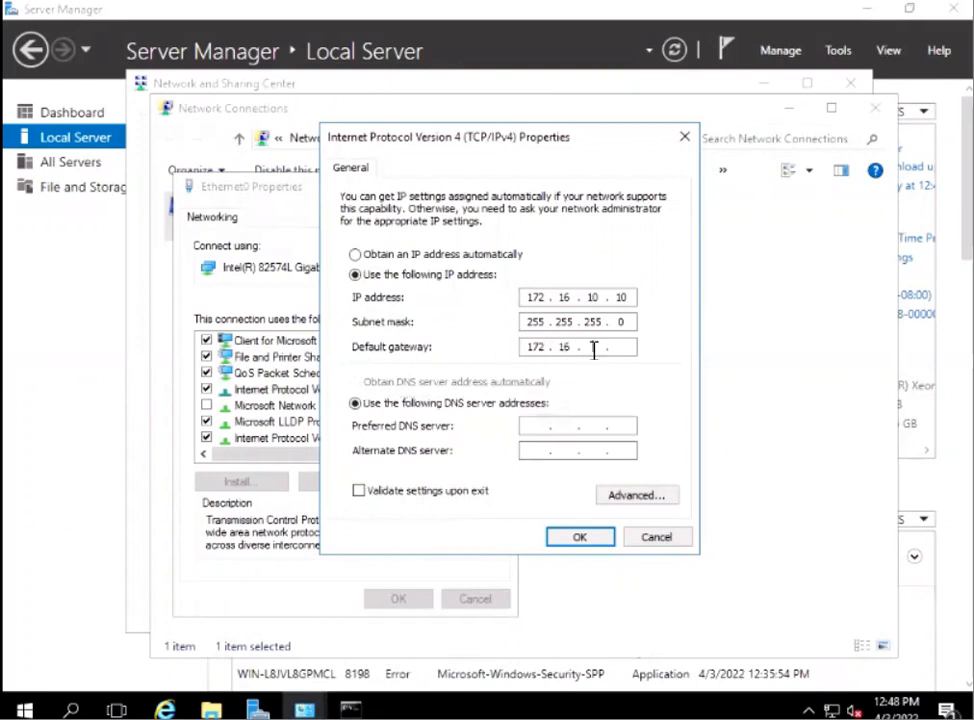
type("10 . 1")
Set the preferred DNS server to 172.16.10.10 and accept the IPv4 settings.
left_click(532, 427)
type("172 . 16 . 10 . ")
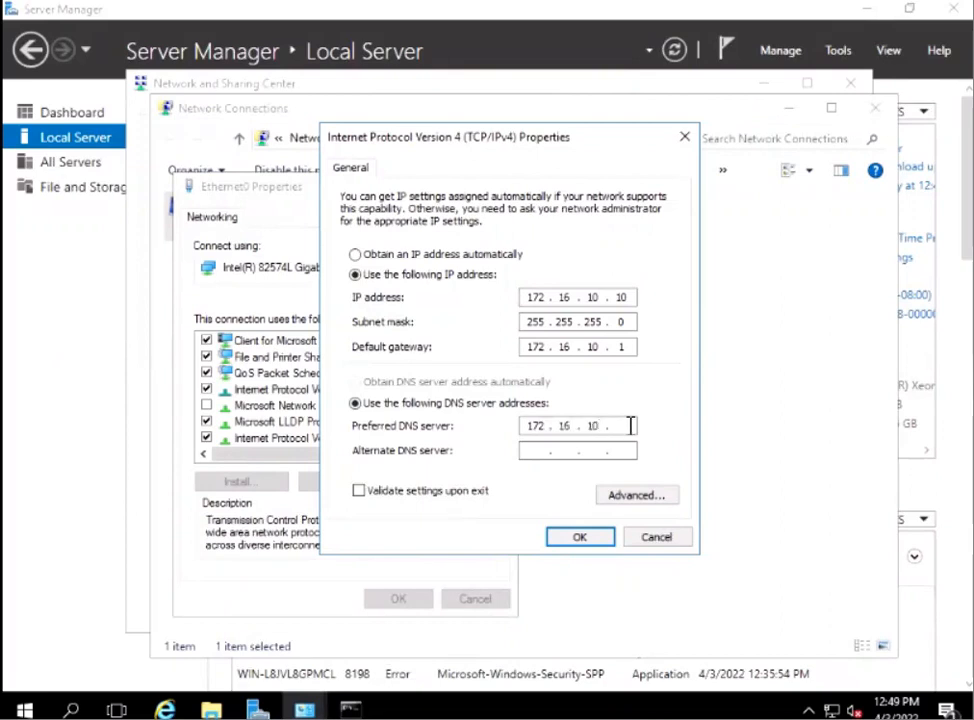
type("10")
left_click(575, 538)
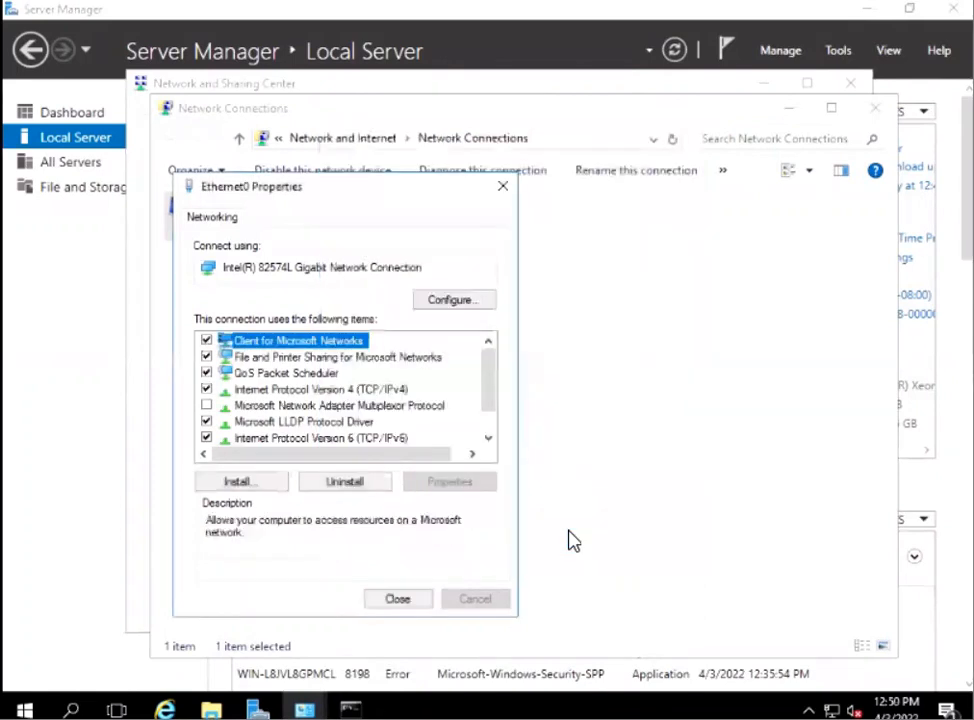
Close the Ethernet0 properties, Network Connections and the Network and Sharing Center.
left_click(397, 599)
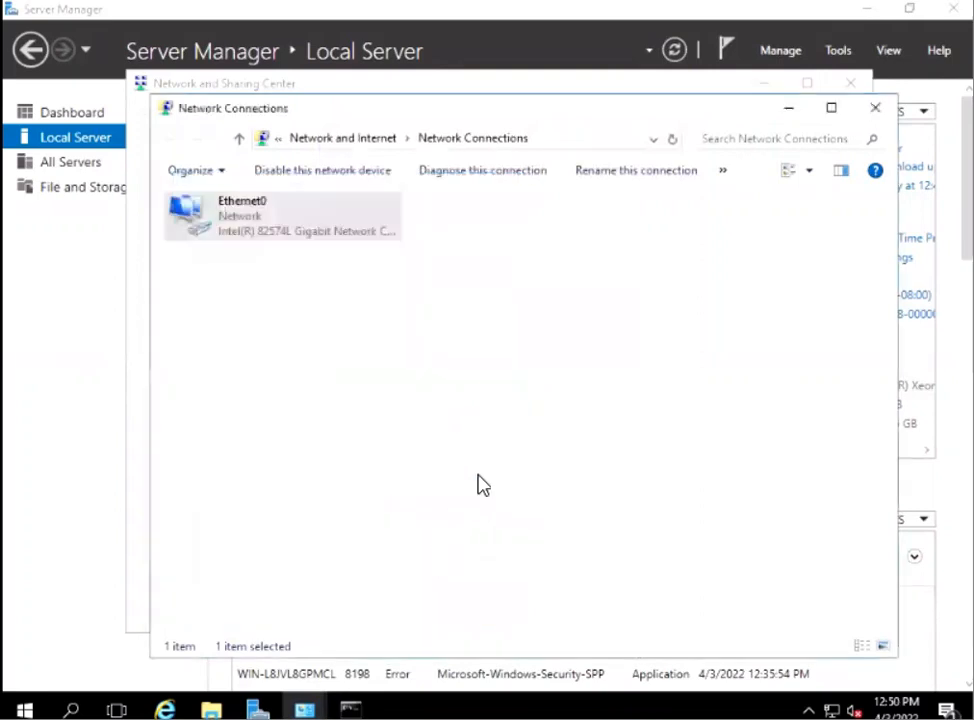
left_click(878, 109)
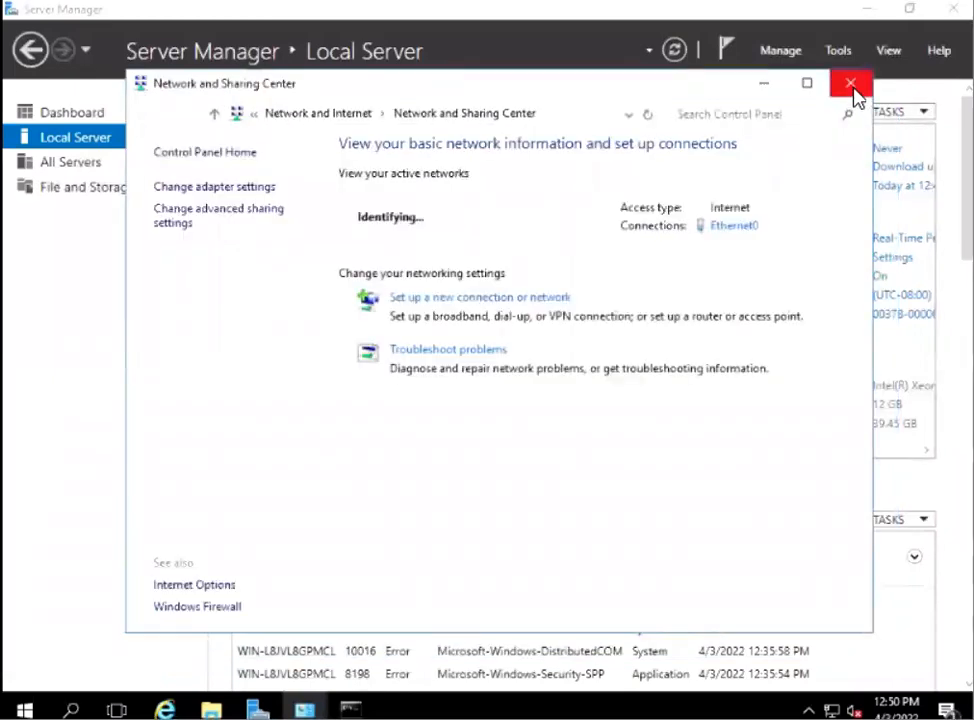
left_click(850, 85)
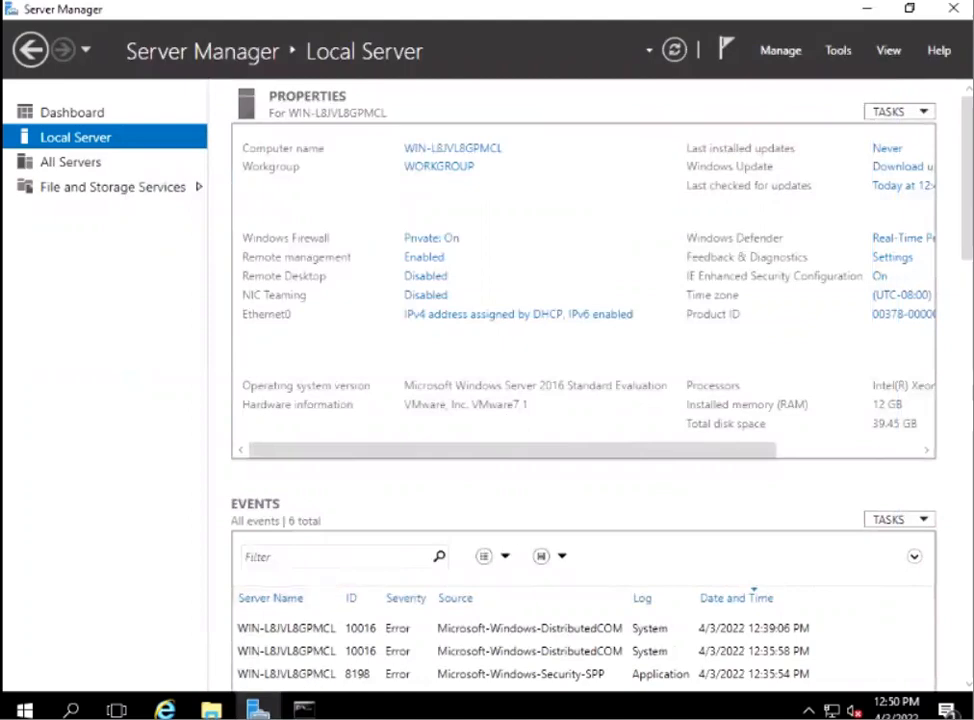
Return to the Command Prompt, check the new IP configuration with ipconfig on a cleared screen, and clear it again with cls.
left_click(304, 709)
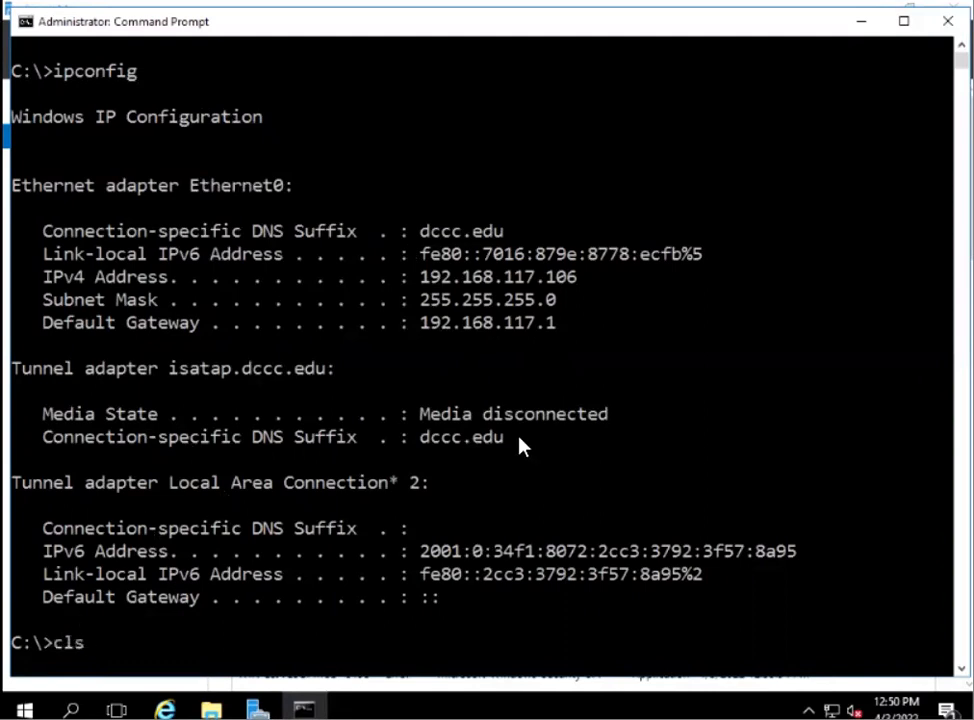
key("Return")
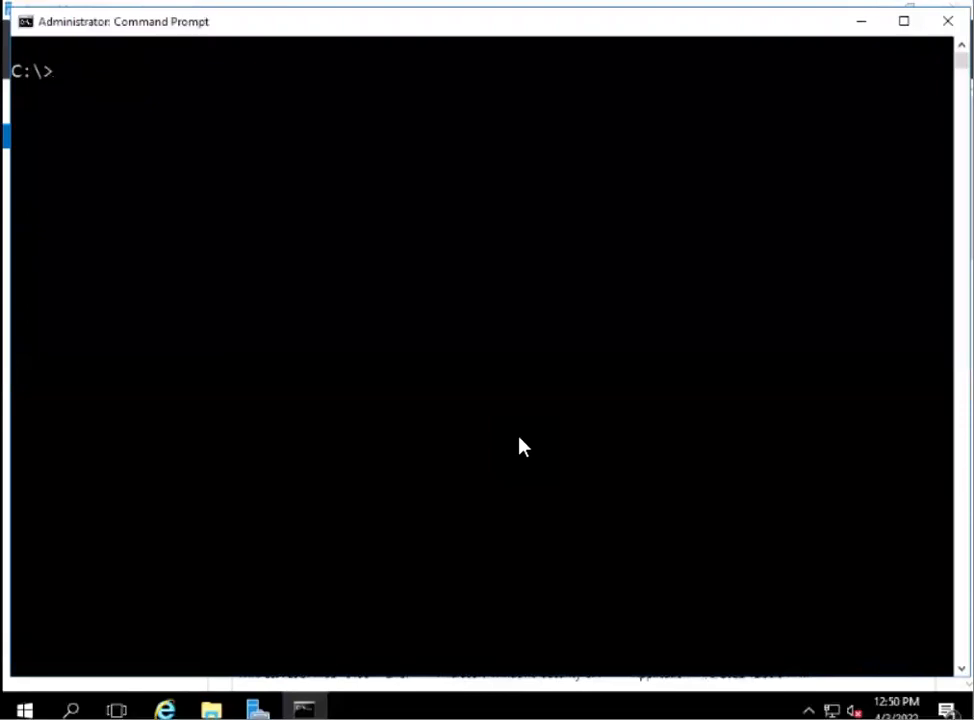
type("cls")
key("Up")
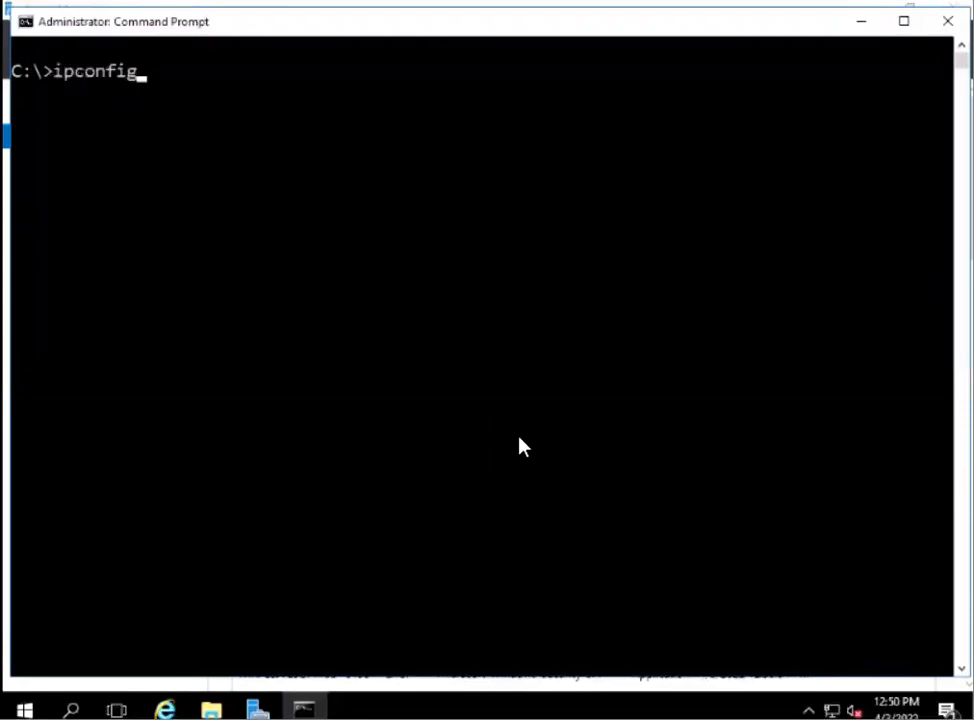
key("Return")
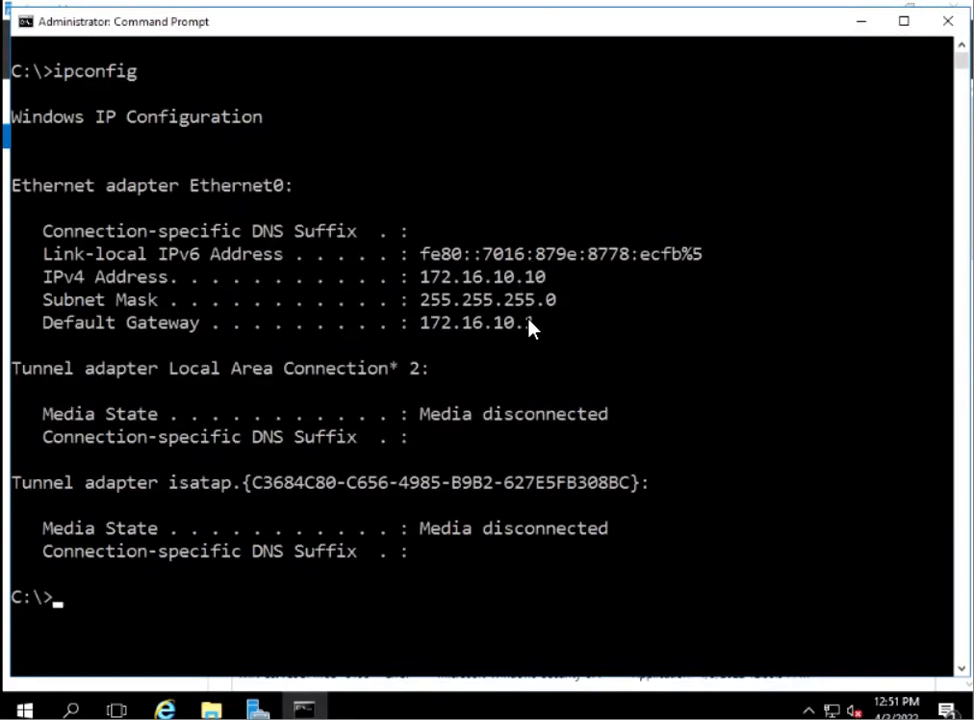
type("cls")
key("Return")
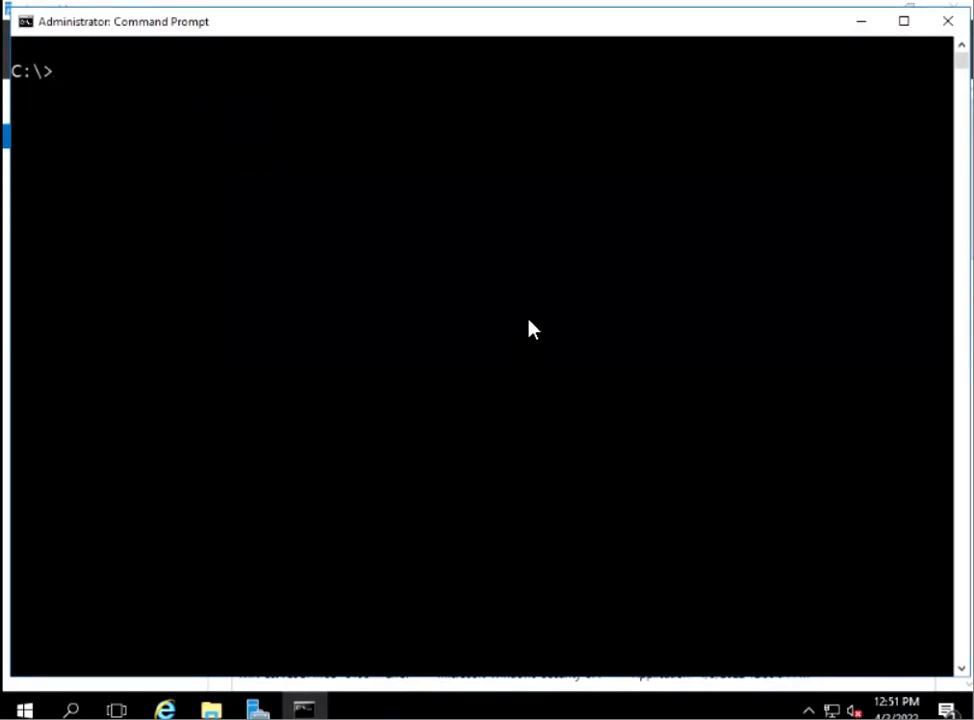
type("shutdow")
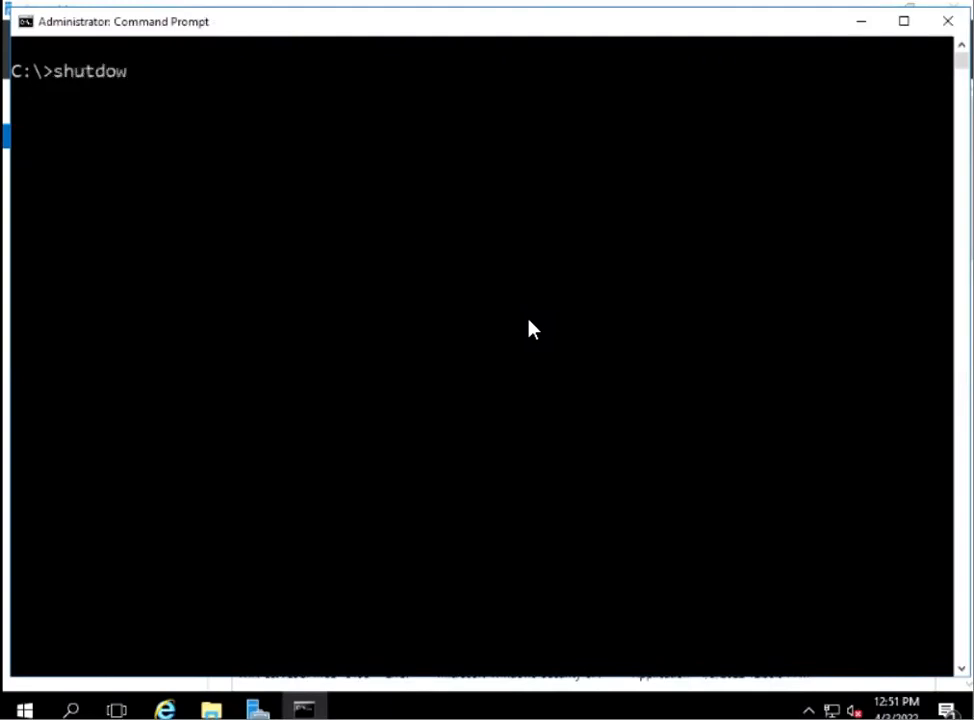
type("n /r")
left_click(946, 22)
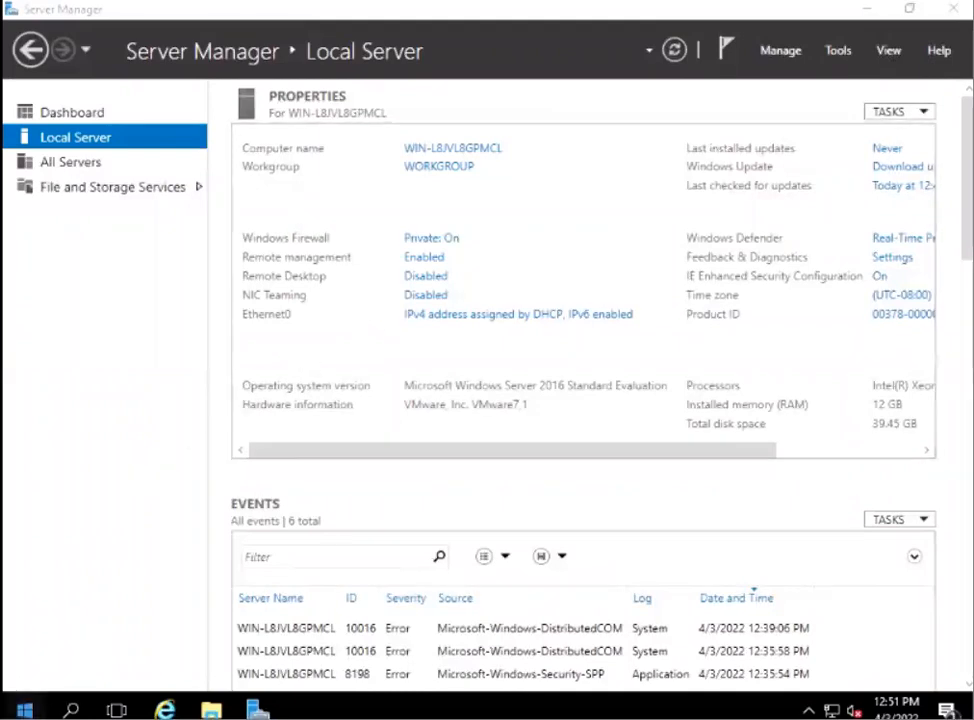
Restart the server, giving Hardware: Maintenance (Planned) as the reason.
left_click(24, 708)
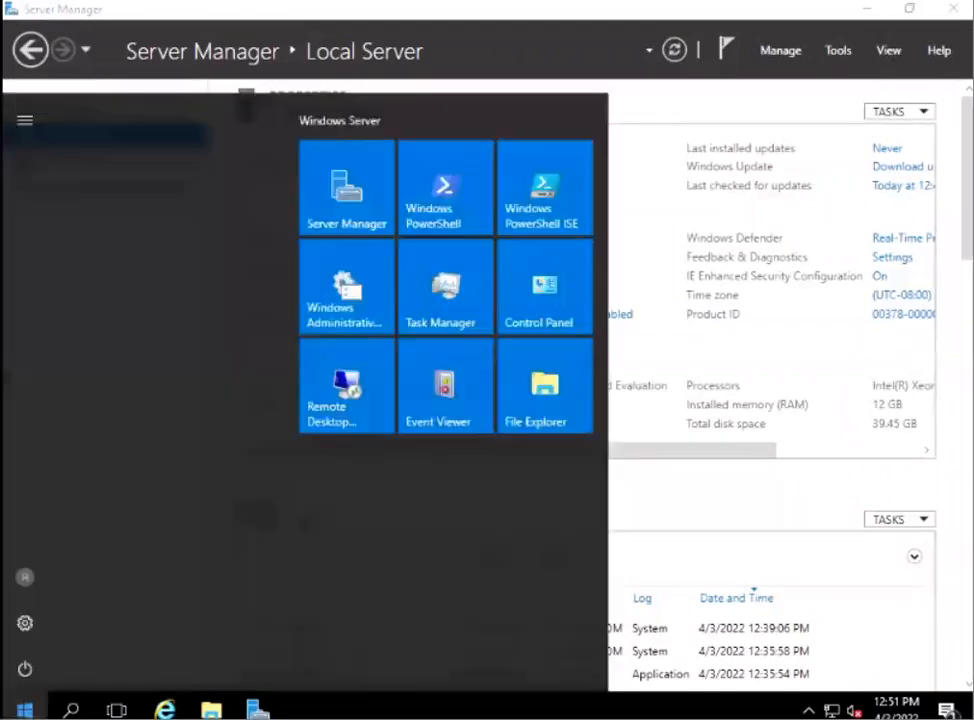
left_click(25, 670)
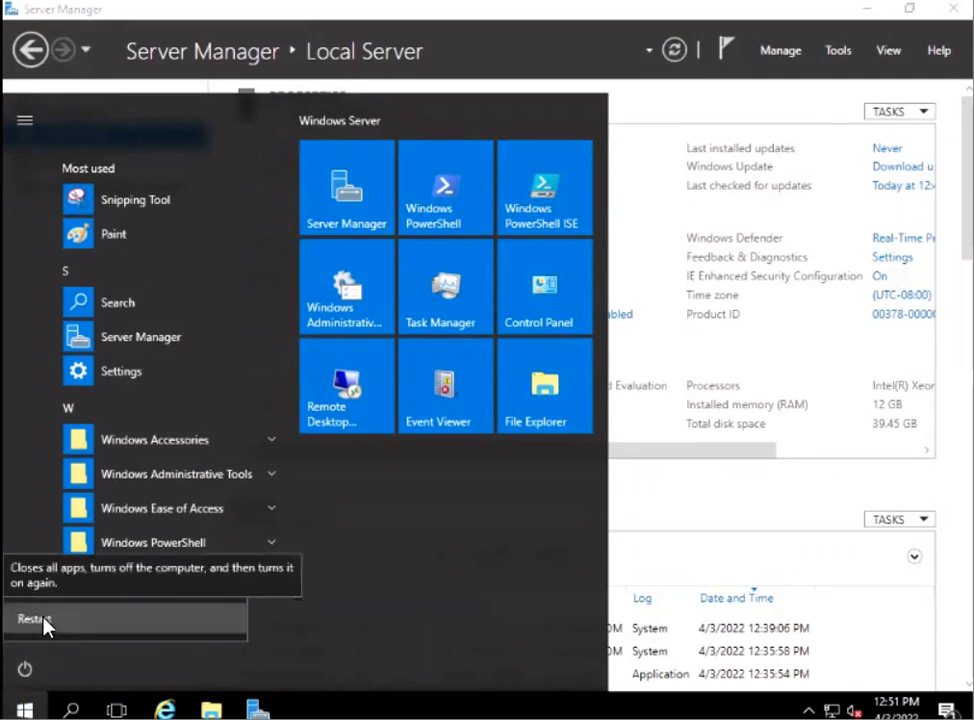
left_click(45, 622)
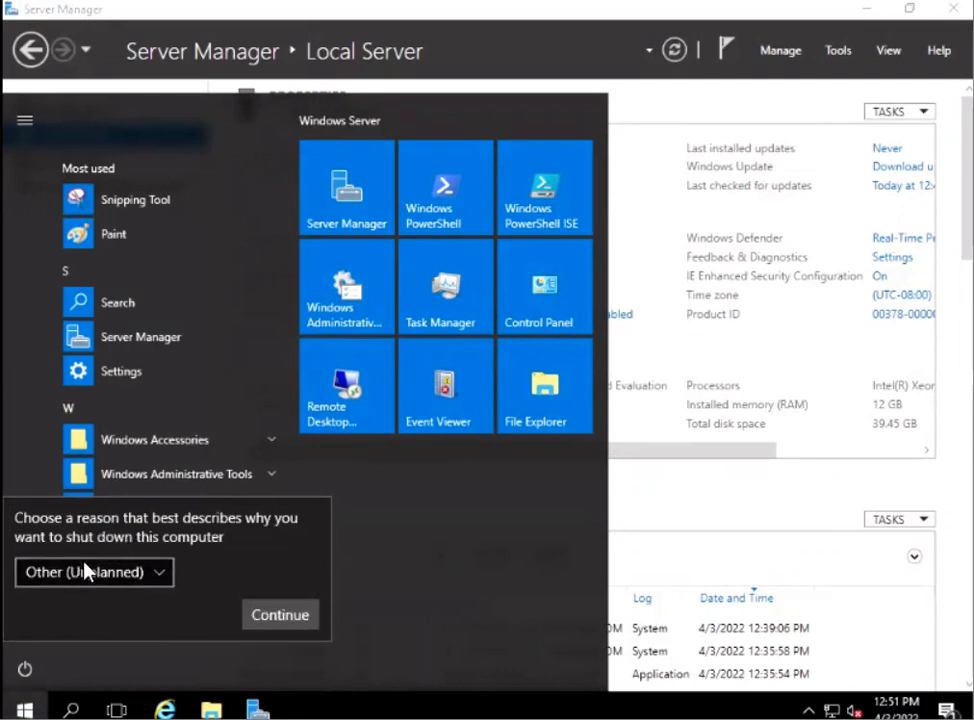
left_click(160, 576)
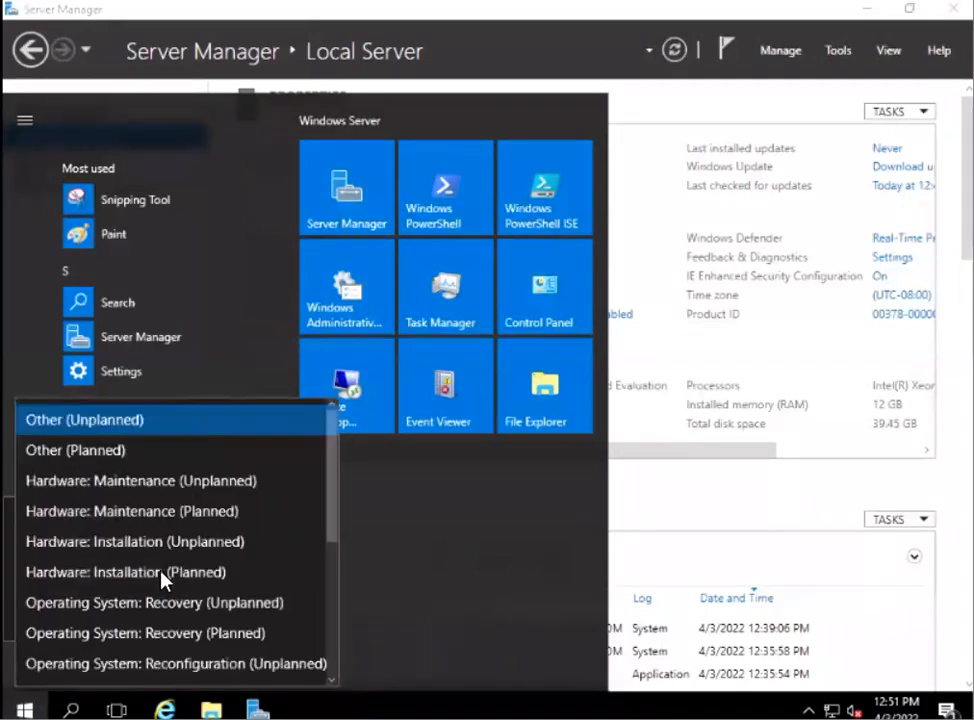
left_click(127, 482)
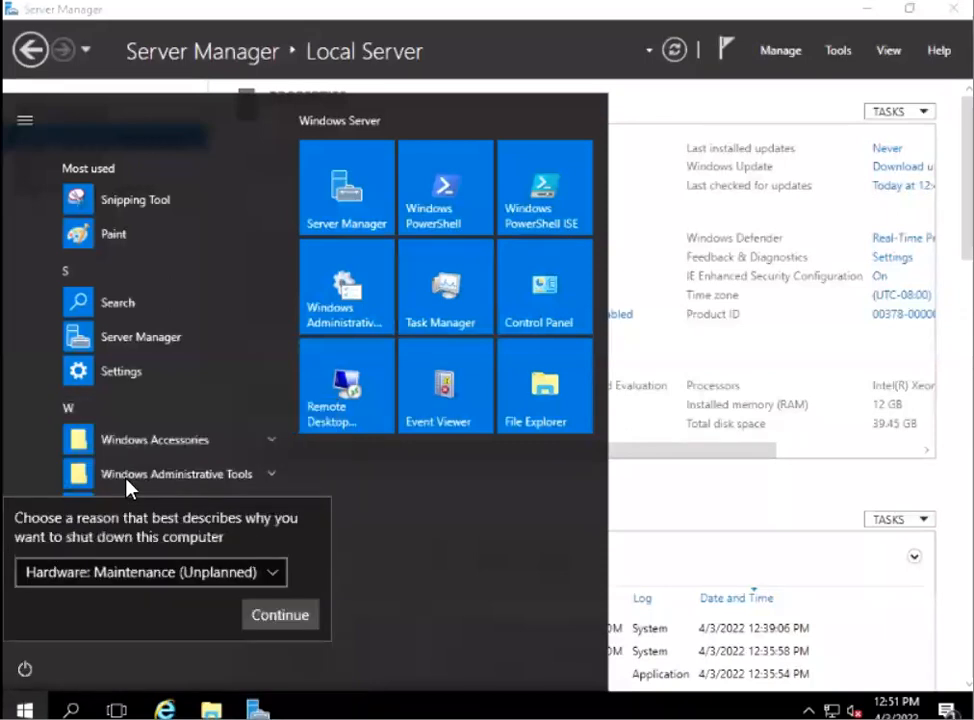
left_click(280, 573)
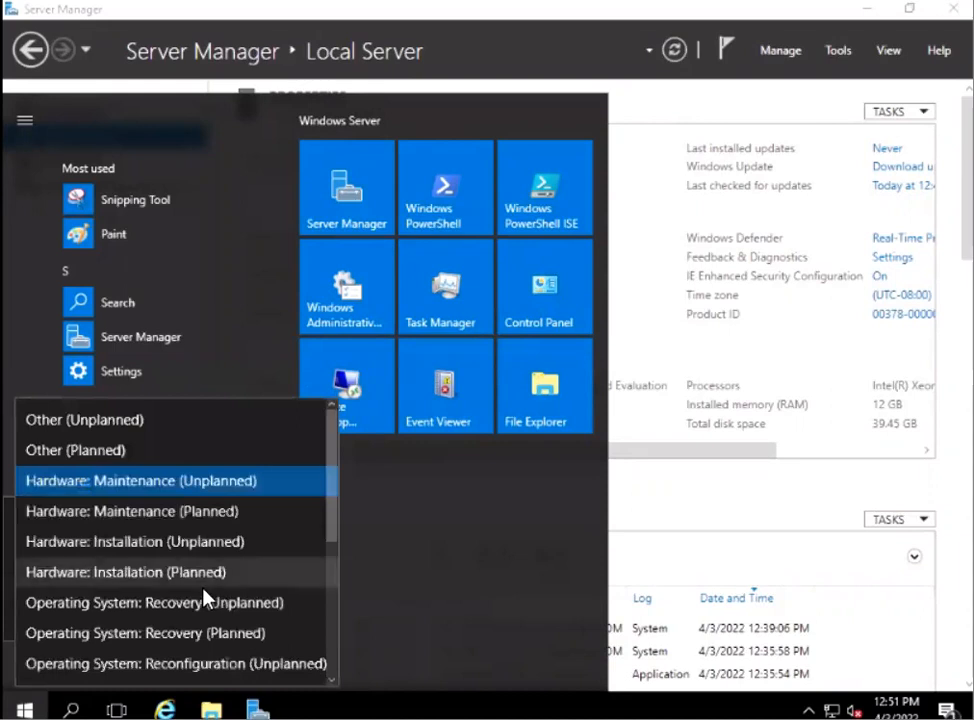
left_click(135, 514)
left_click(280, 615)
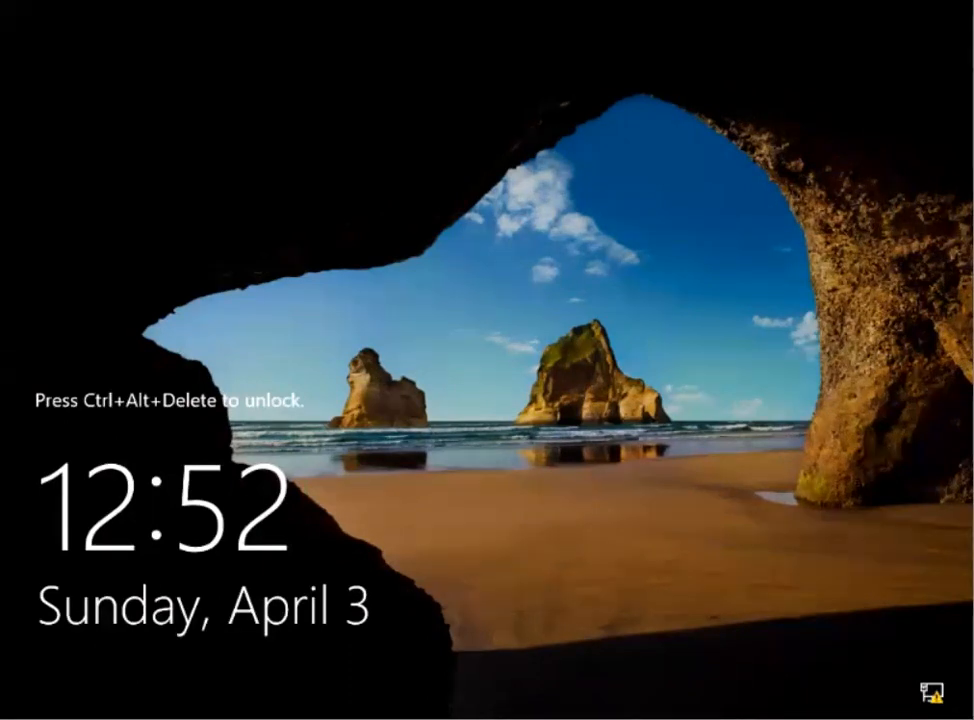
Unlock the restarted server and sign in as Administrator by entering the account password.
key("ctrl+alt+Delete")
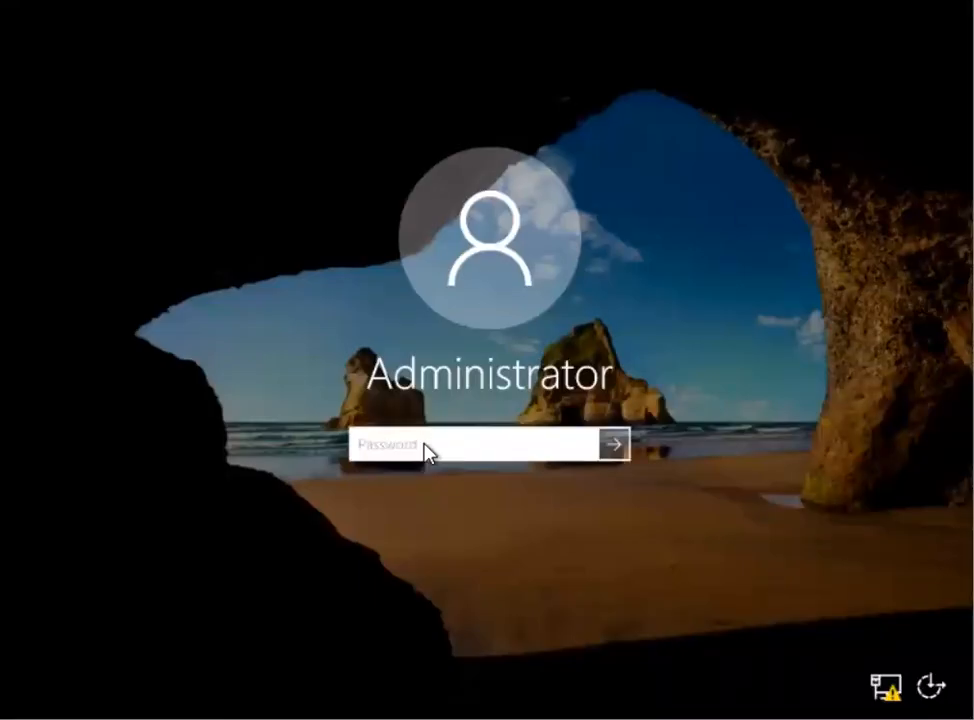
type("•••••••••")
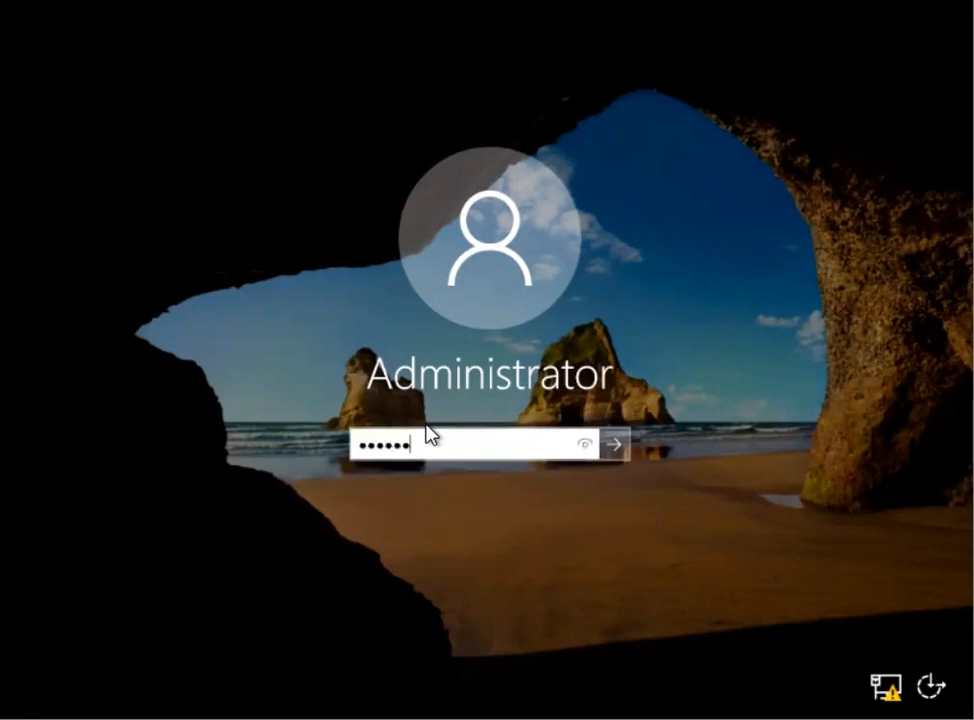
key("BackSpace")
key("BackSpace")
key("BackSpace")
key("BackSpace")
key("BackSpace")
key("BackSpace")
key("BackSpace")
key("BackSpace")
key("BackSpace")
type("•••••••••")
key("Return")
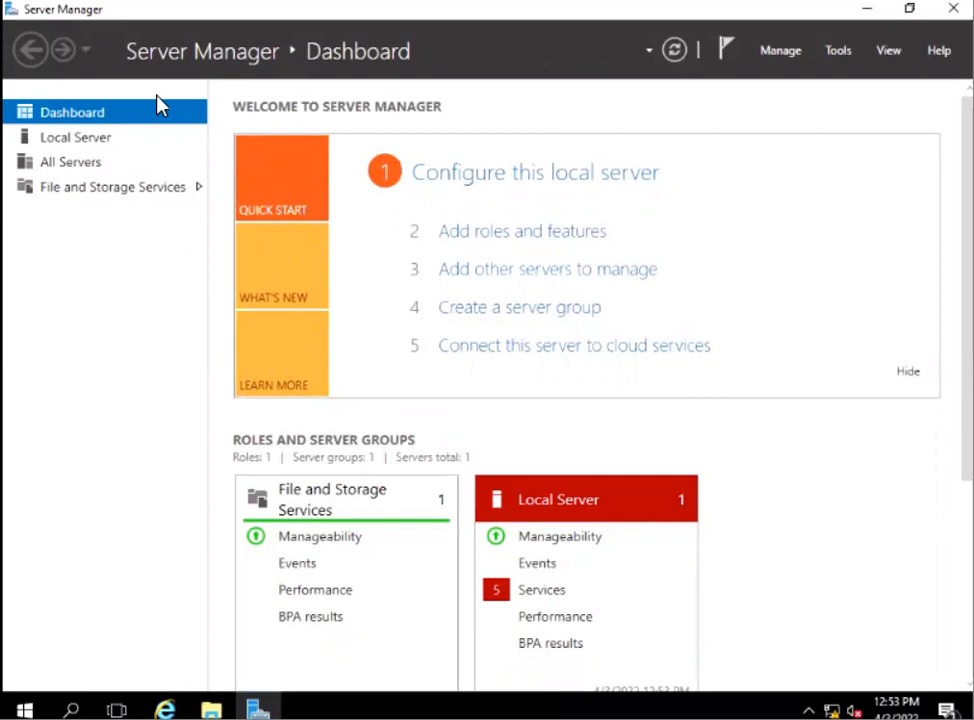
Check the computer name in the Local Server properties and with the hostname command in a new Command Prompt, then minimize the prompt.
left_click(87, 143)
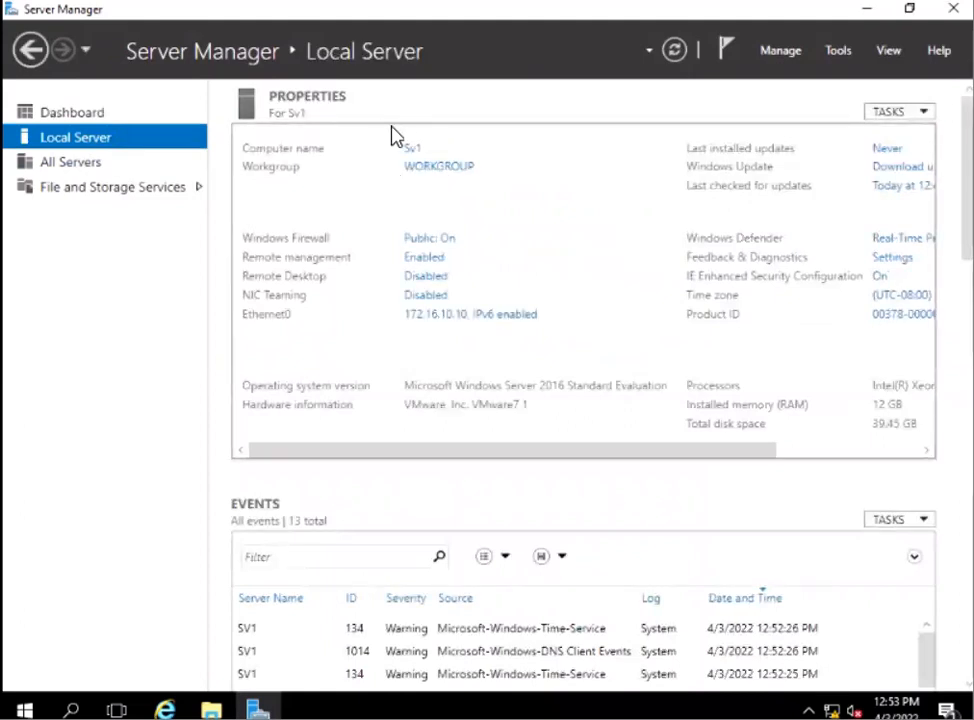
left_click(432, 168)
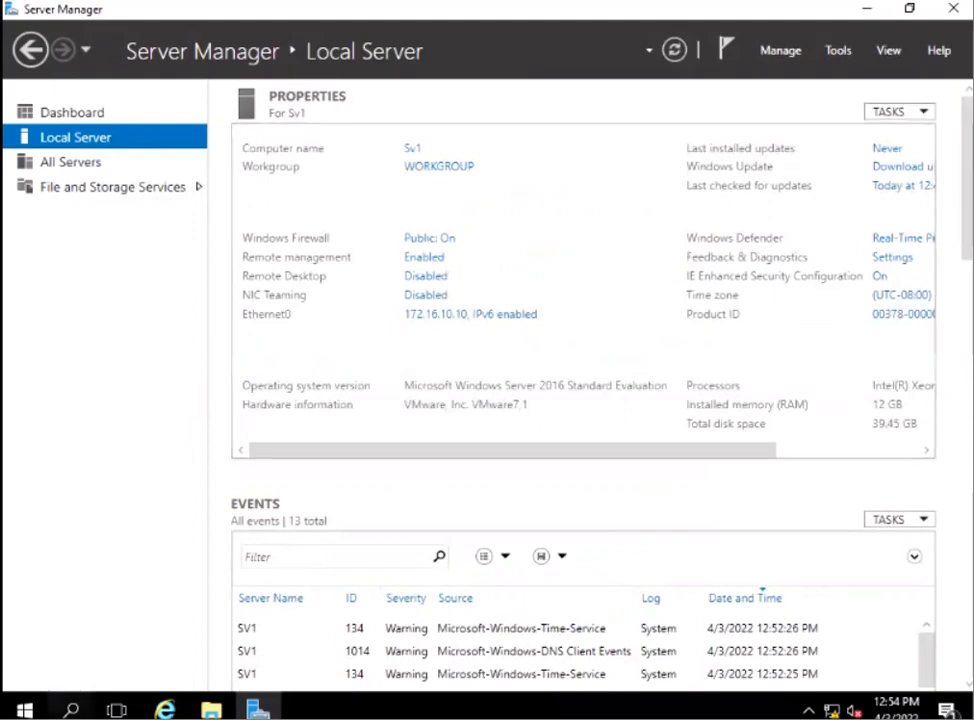
left_click(71, 708)
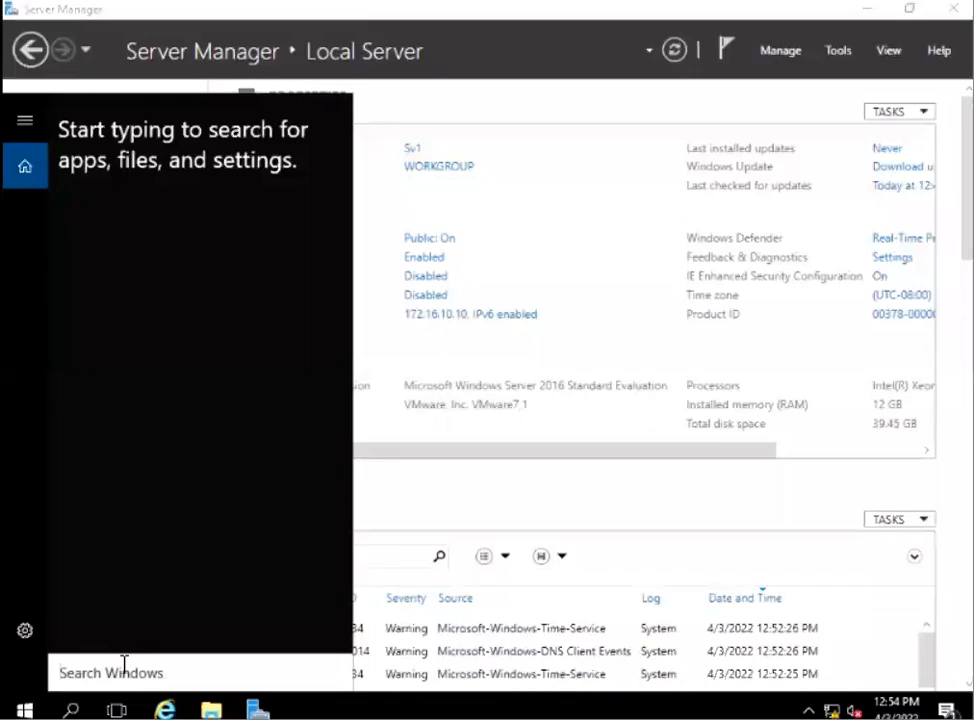
type("cmd")
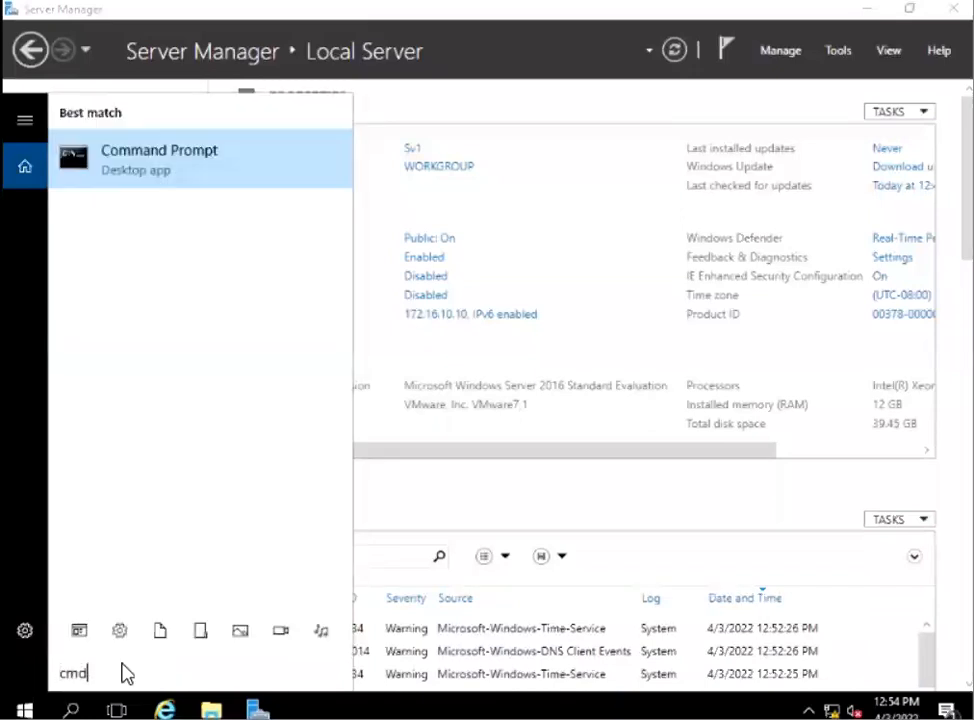
key("Return")
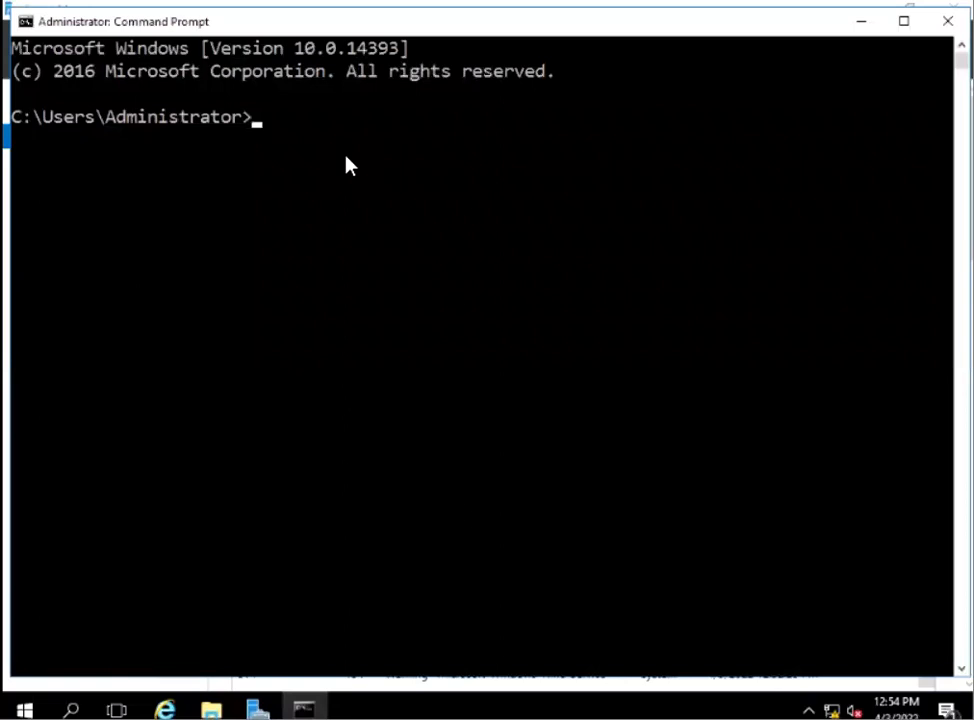
type("hostname")
key("Return")
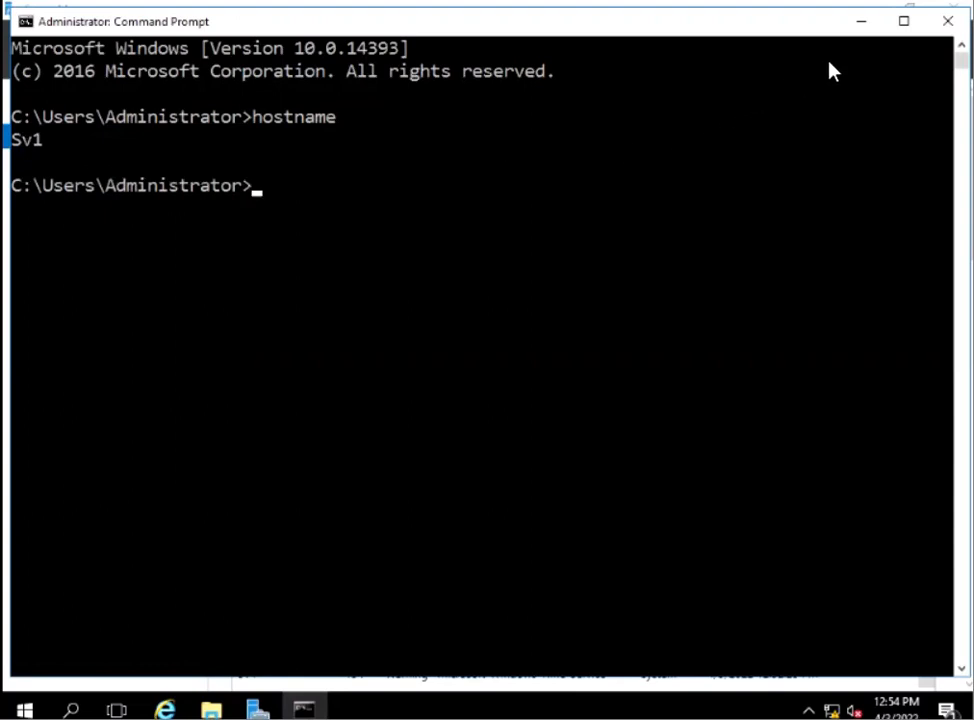
left_click(862, 22)
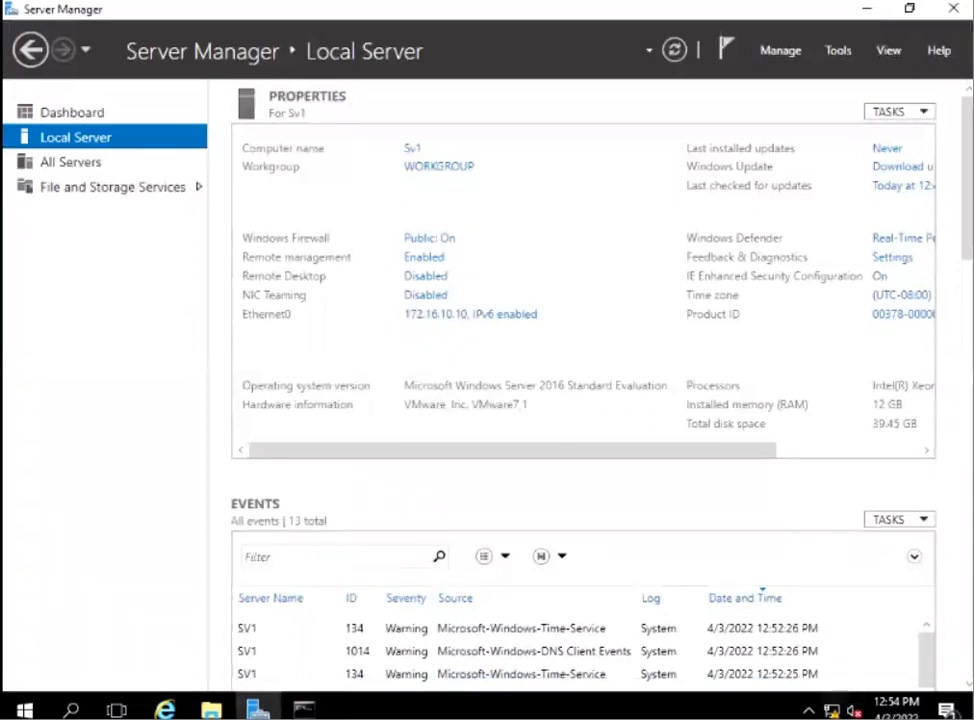
Open the Internet Protocol Version 4 properties of Ethernet0 to review its static IP address, subnet mask, default gateway and DNS server.
right_click(829, 711)
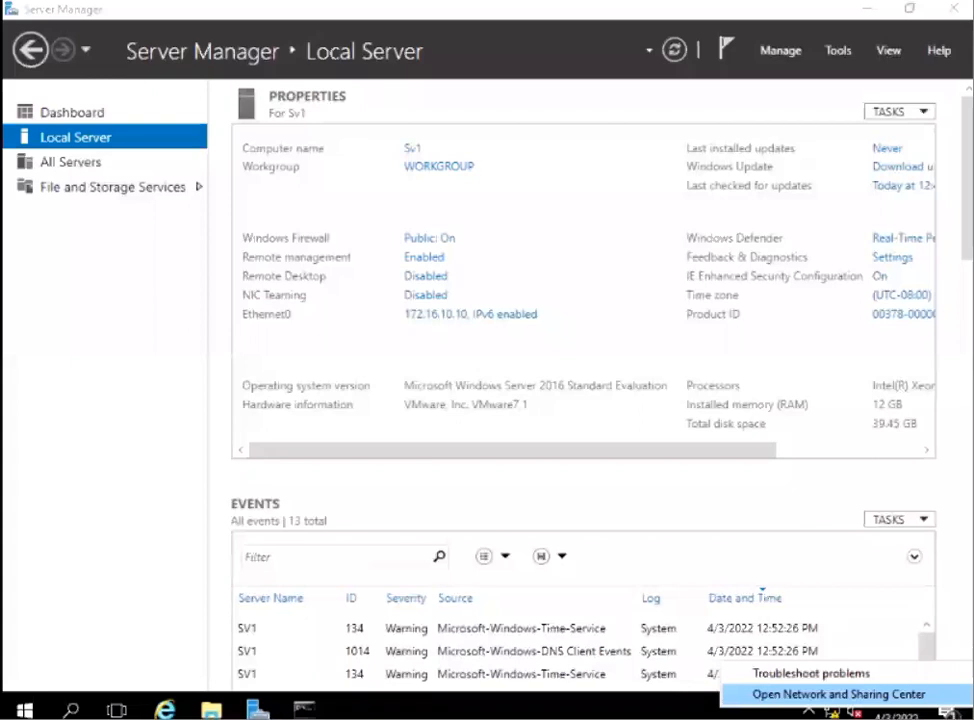
left_click(838, 693)
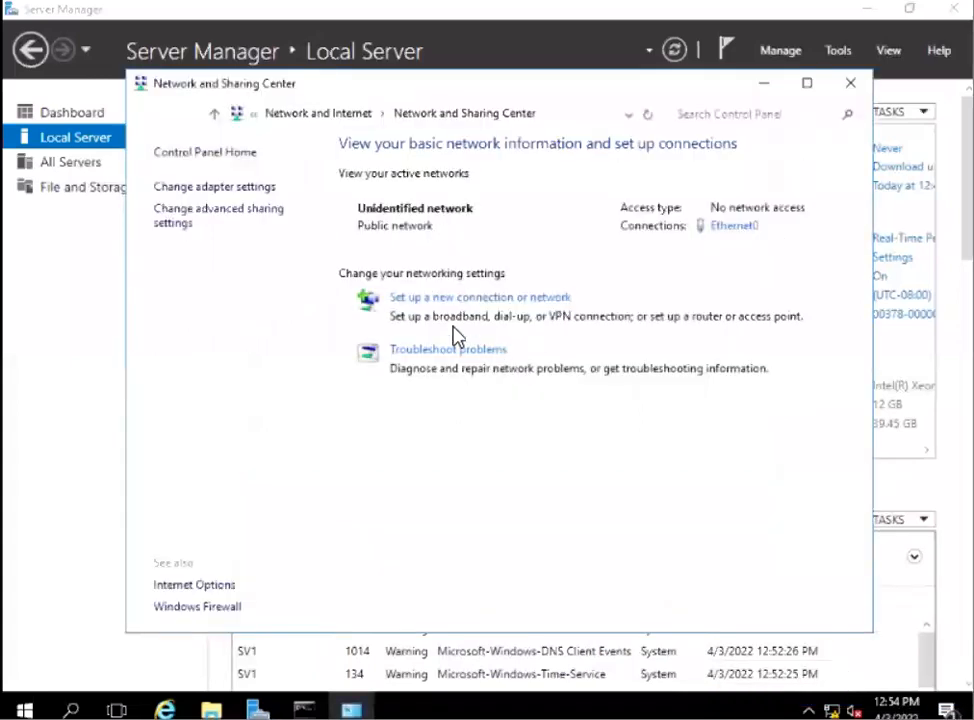
left_click(236, 190)
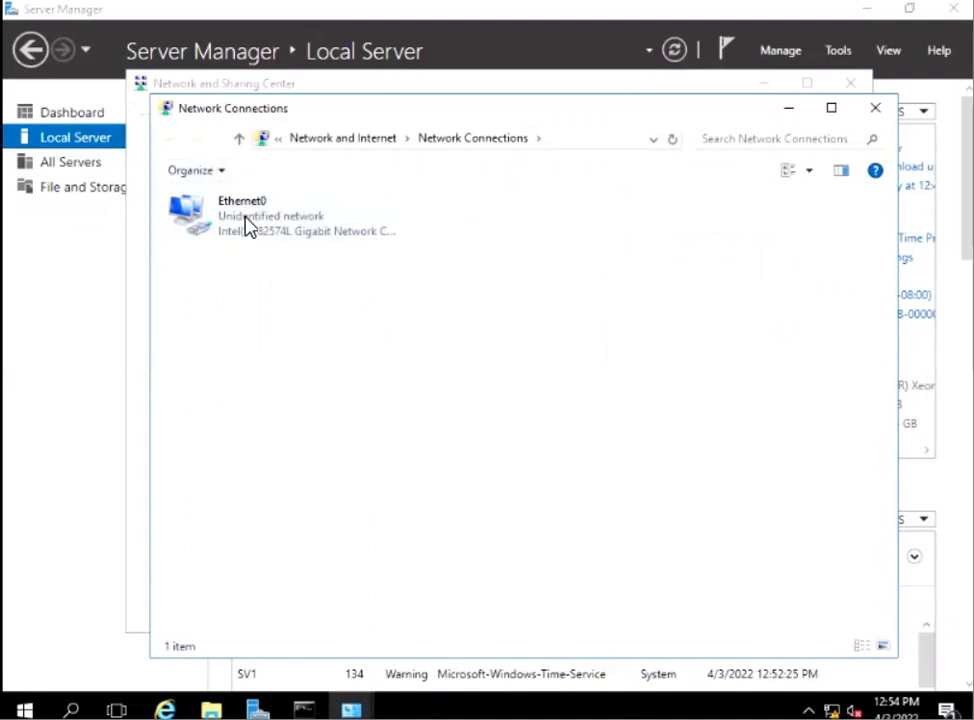
right_click(246, 224)
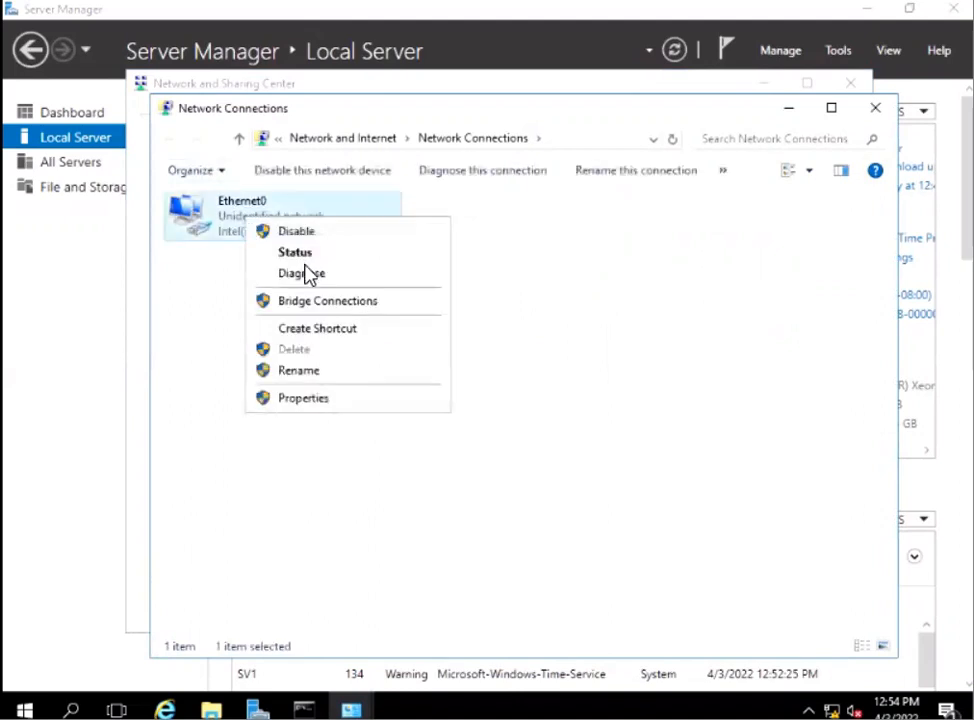
left_click(318, 400)
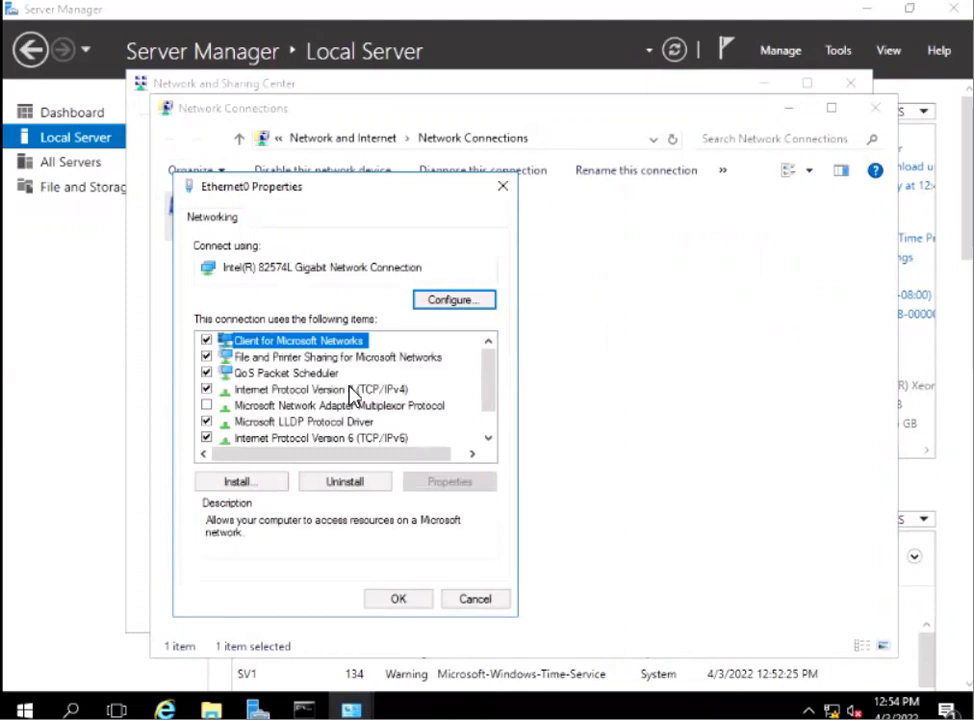
left_click(351, 390)
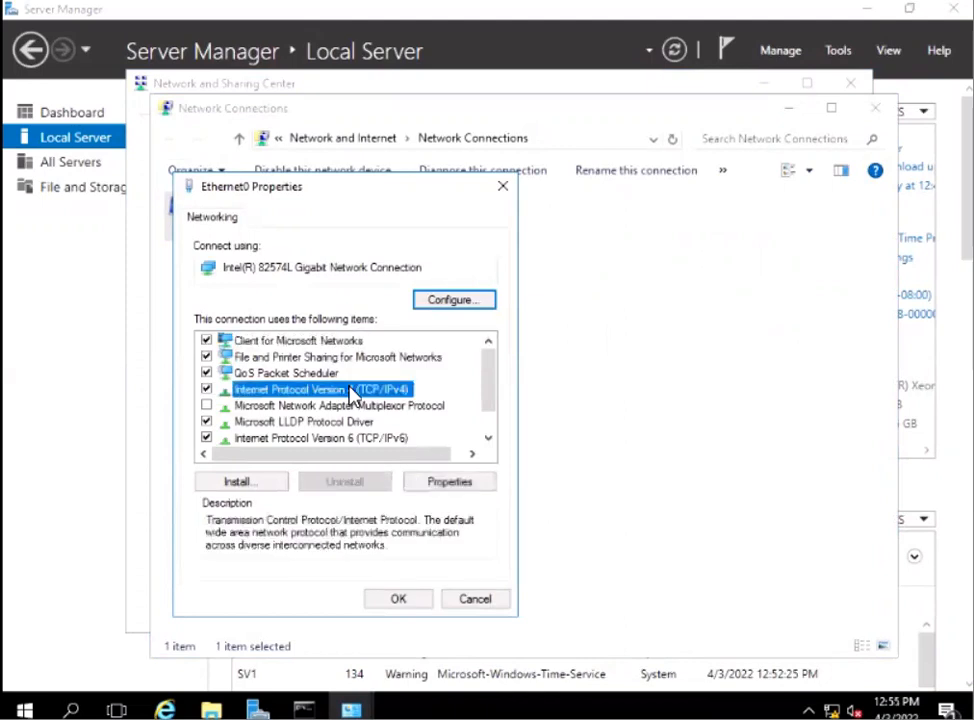
left_click(449, 483)
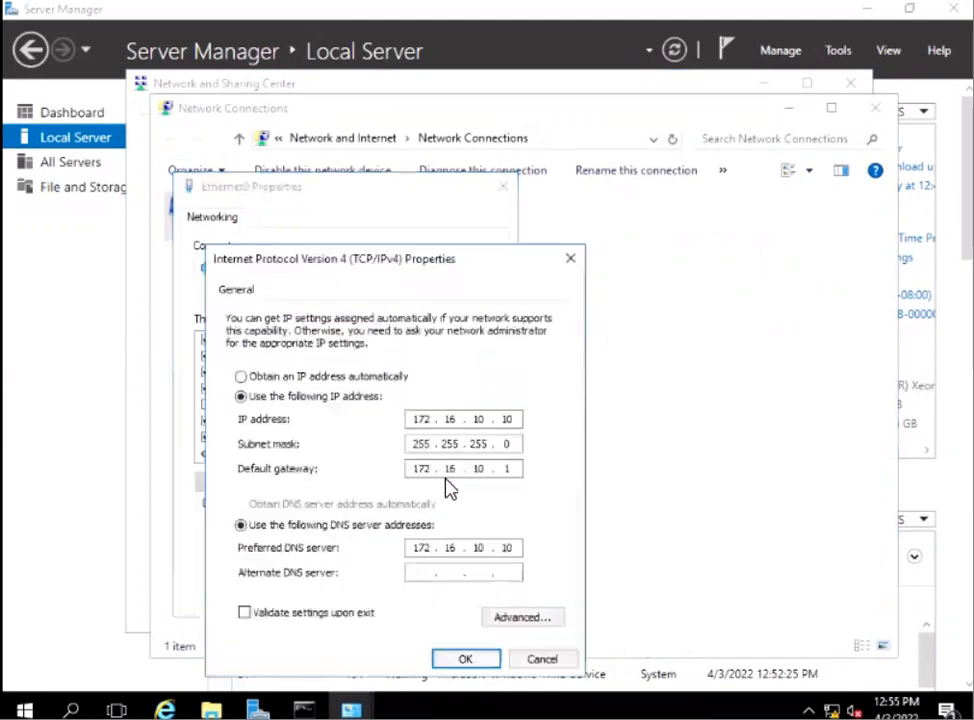
left_click(505, 469)
type("1")
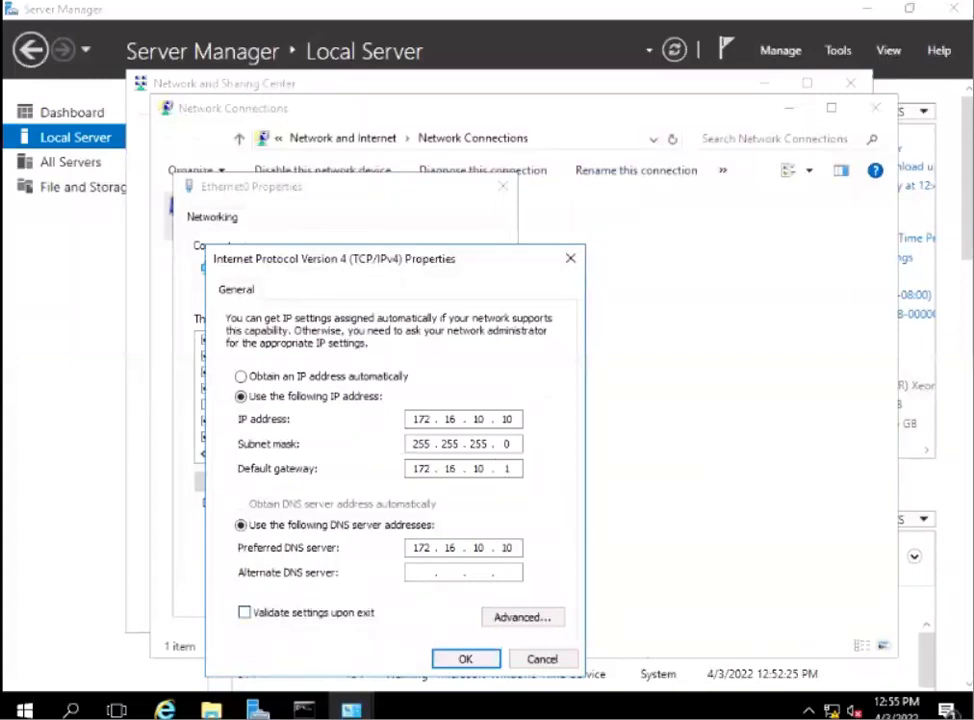
Return to the Command Prompt, change to the root of drive C with cd\ and clear the screen with cls.
left_click(303, 710)
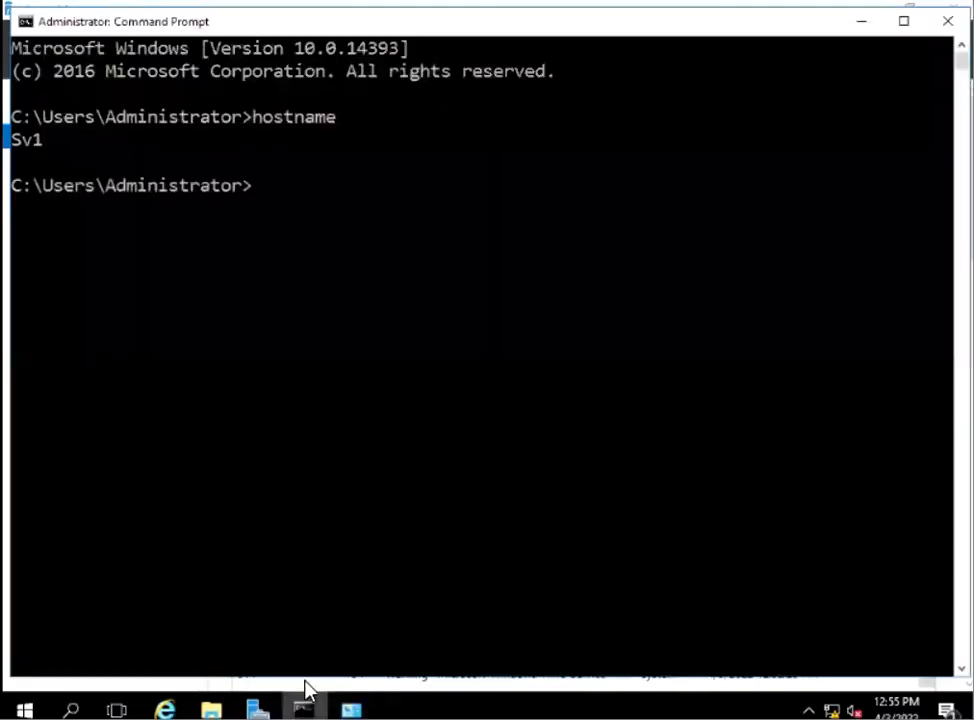
left_click(311, 231)
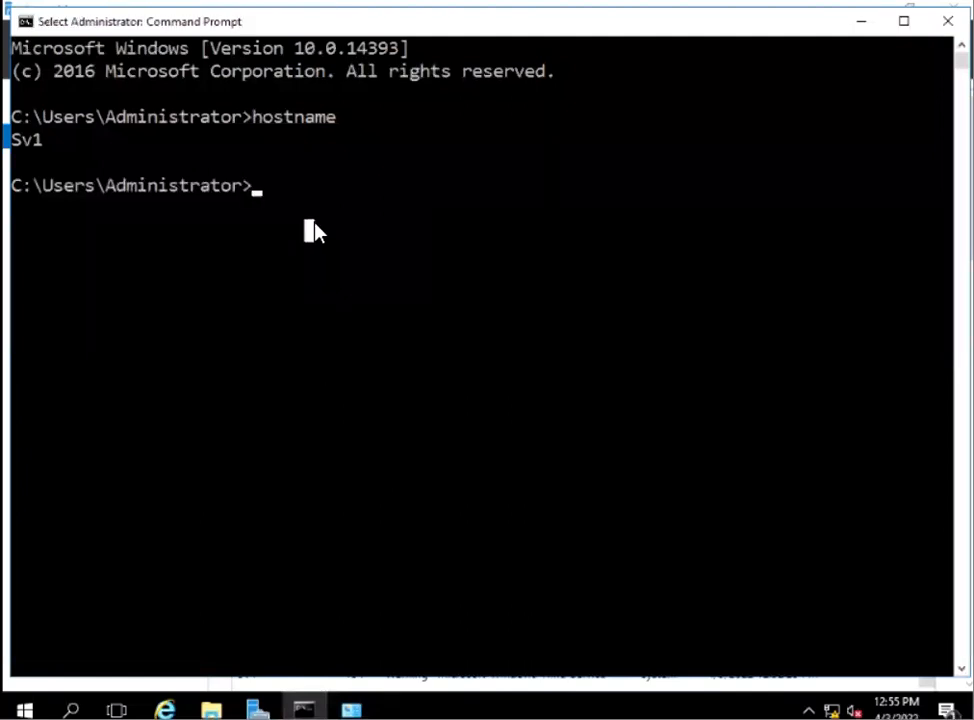
type("cls")
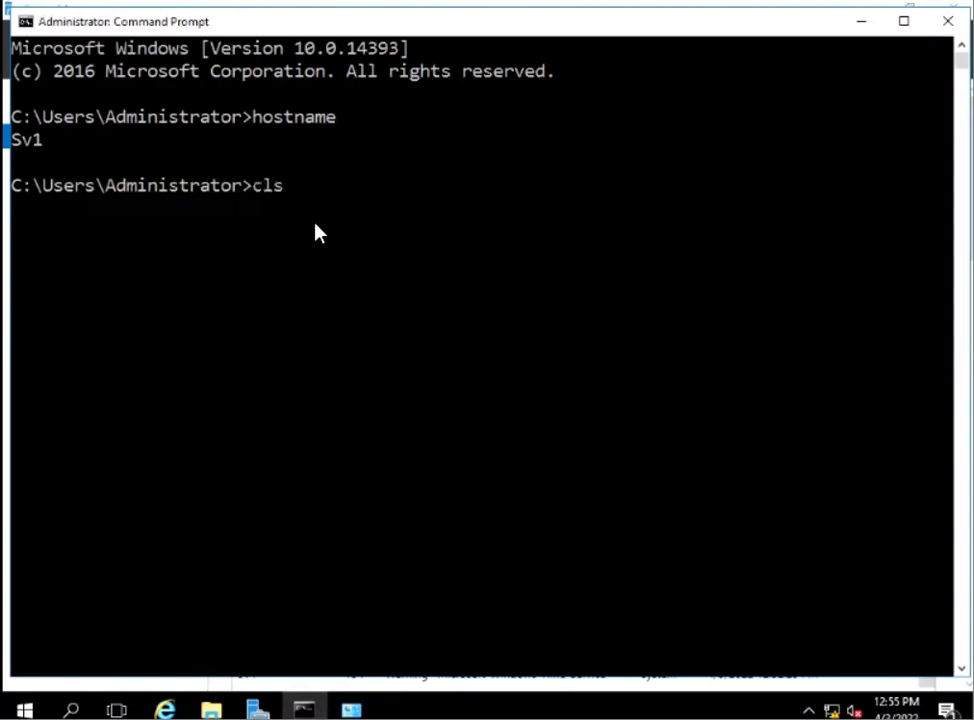
key("Return")
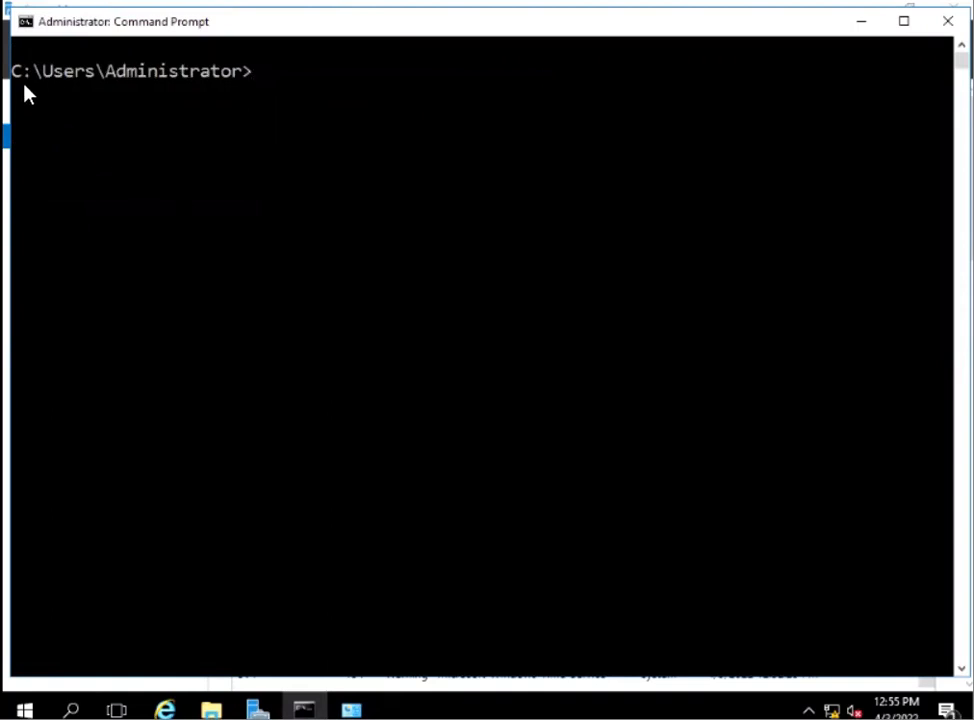
type("cd\\")
key("Return")
type("cls")
key("Return")
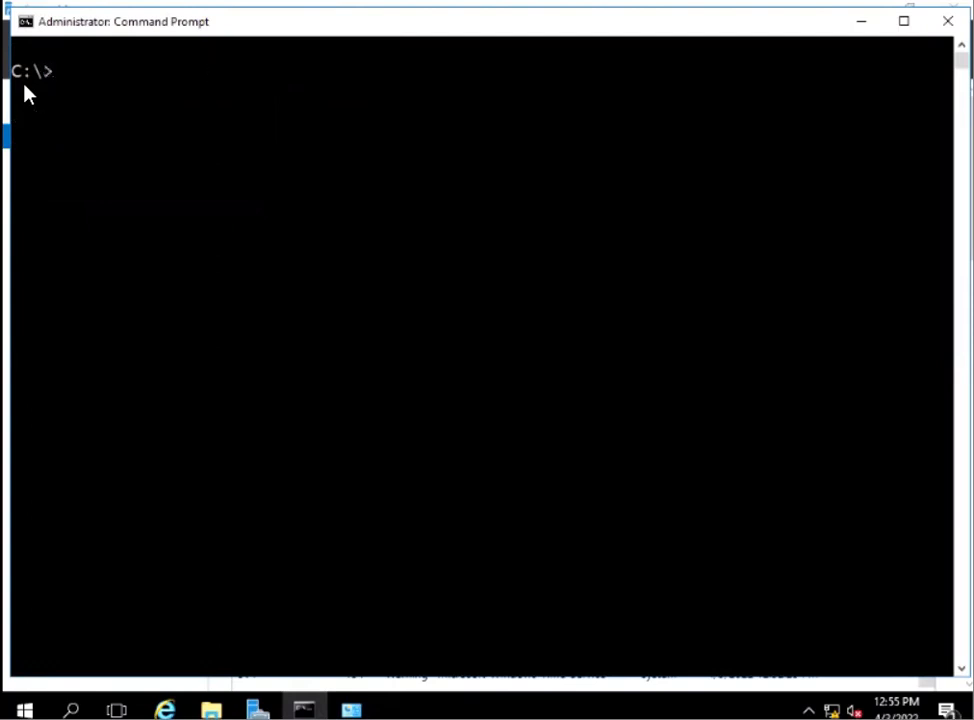
Display the server's IP configuration with ipconfig.
type("ipconfig")
key("Return")
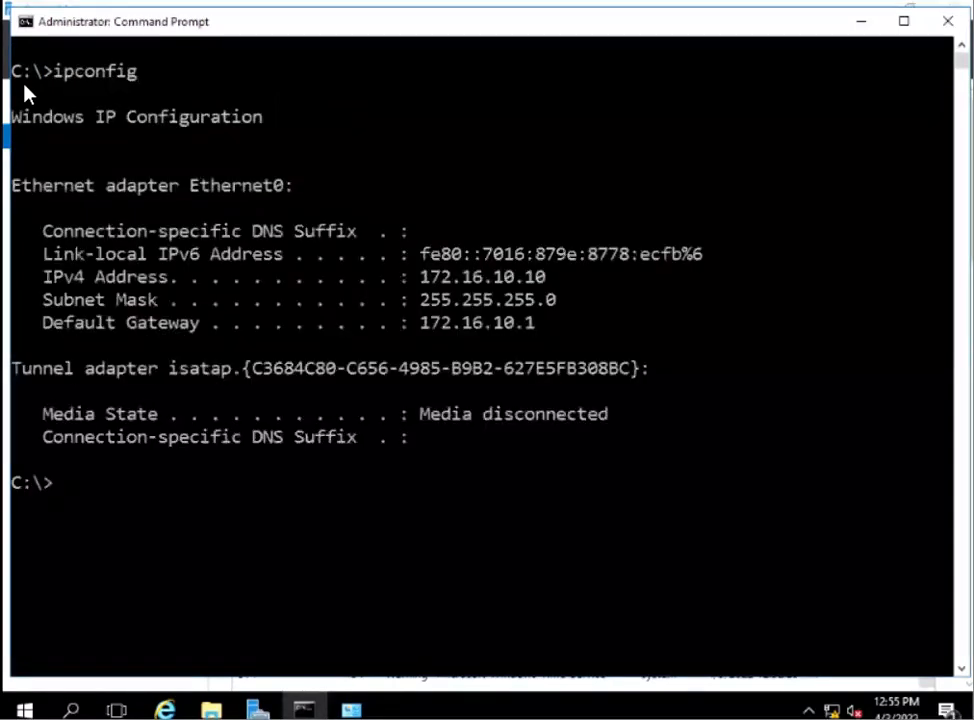